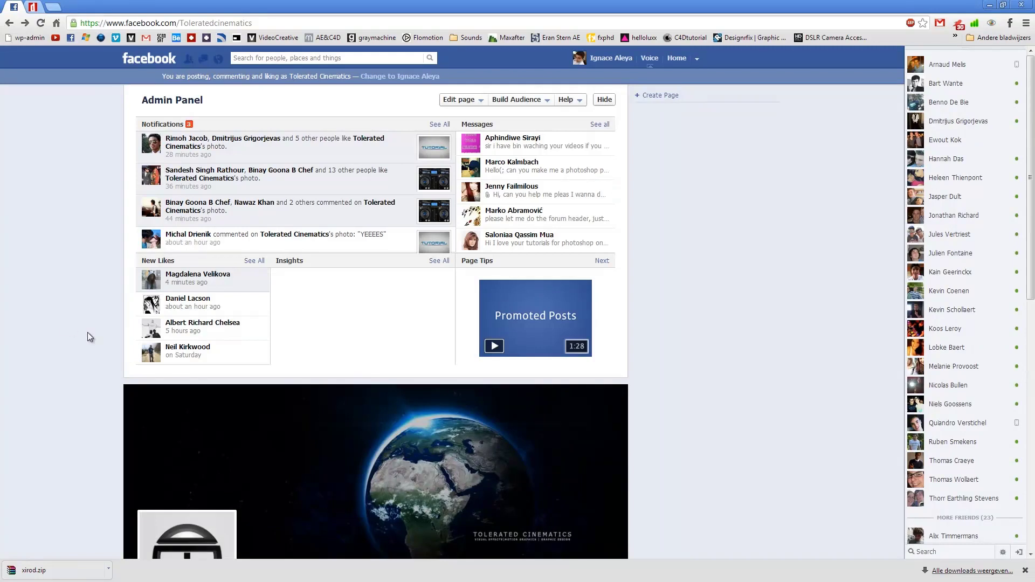
- View the glowing blue TUTORIAL photo from the Facebook page's Photos, then switch to dafont.com
scroll(89, 337, "down", 7)
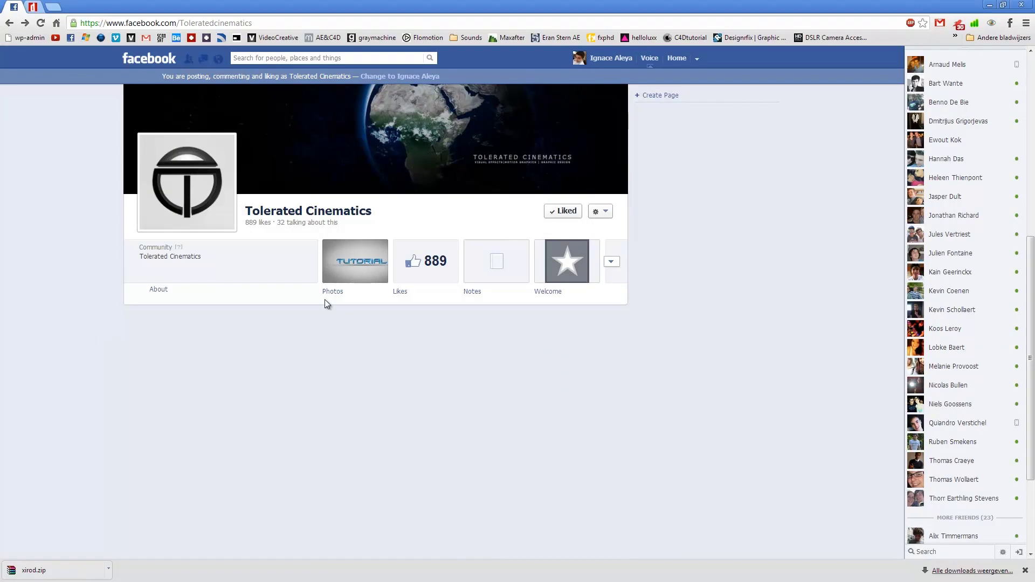
left_click(342, 279)
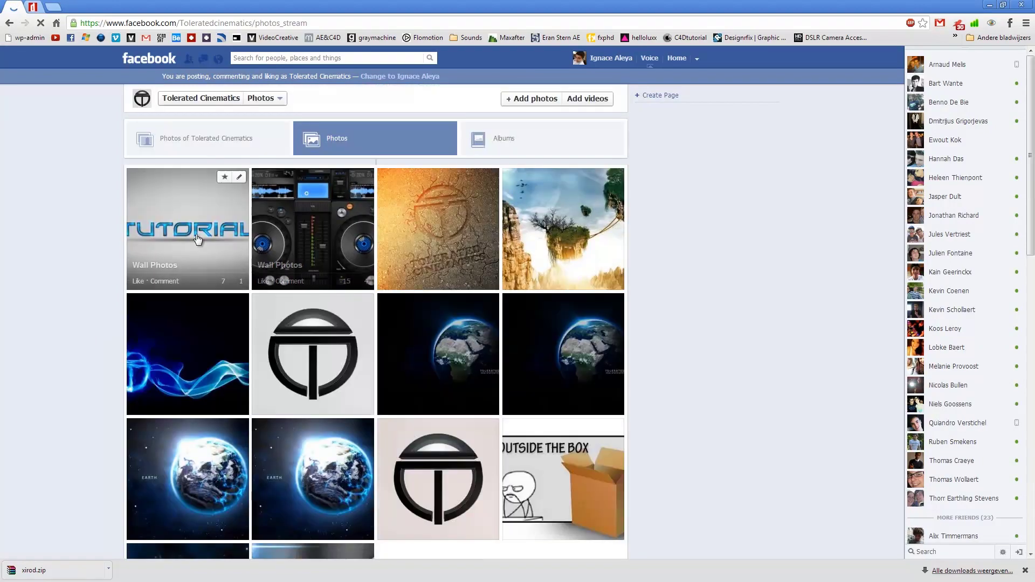
left_click(196, 238)
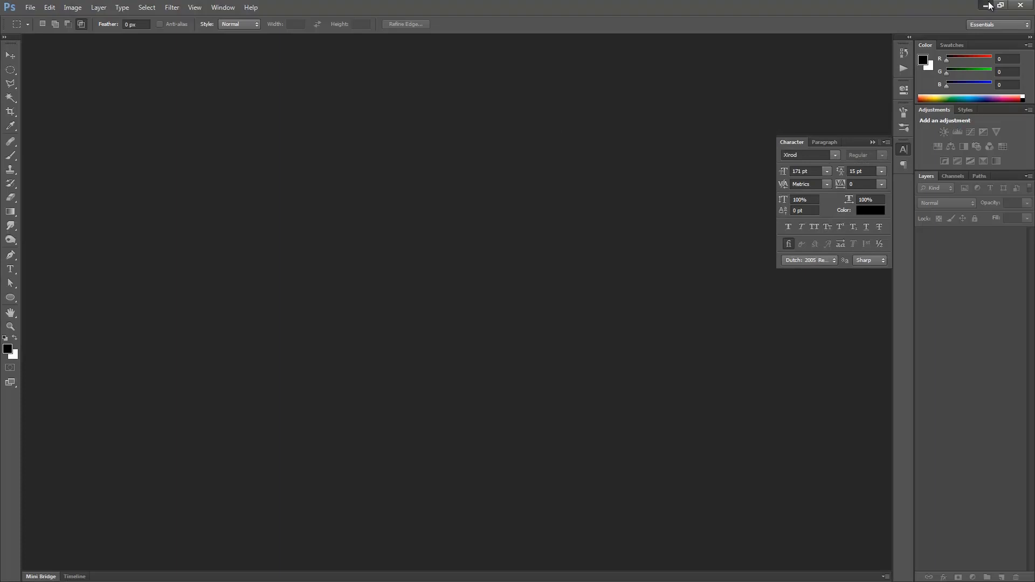
left_click(987, 5)
left_click(33, 6)
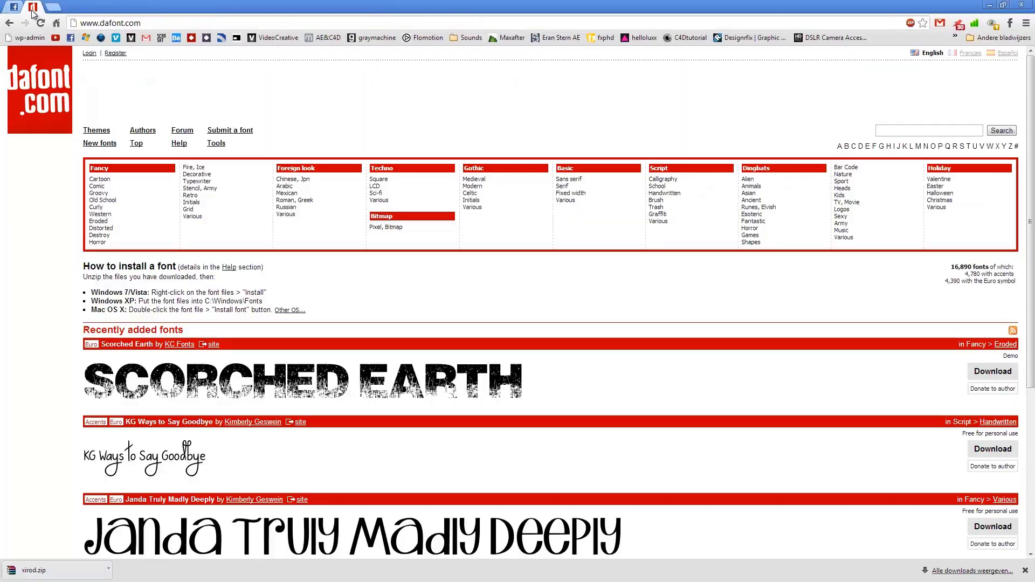
- Browse dafont.com's Techno > Sci-fi fonts to page 2 and scroll down to Xirod
left_click(377, 194)
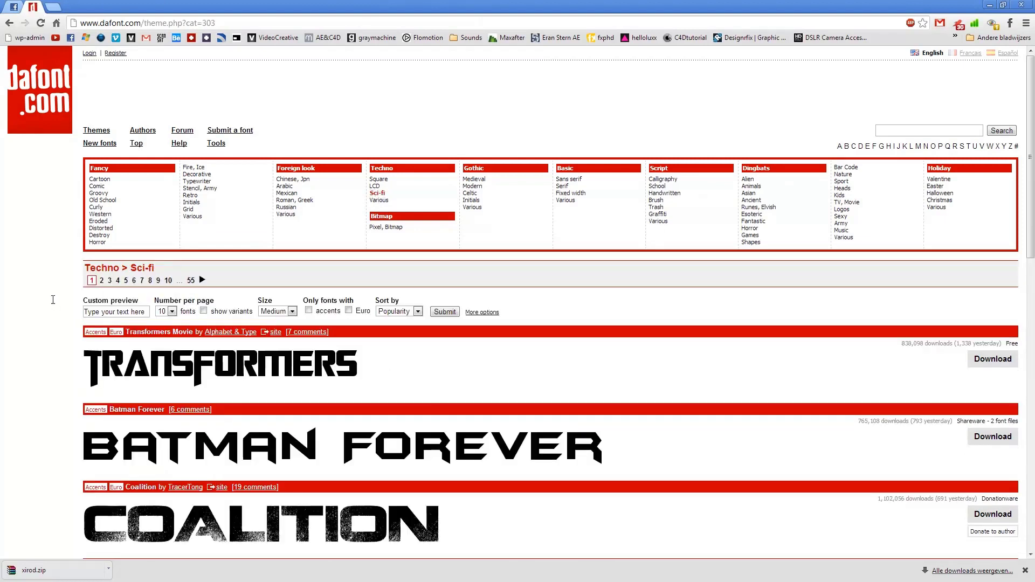
scroll(53, 300, "down", 7)
scroll(53, 300, "down", 7)
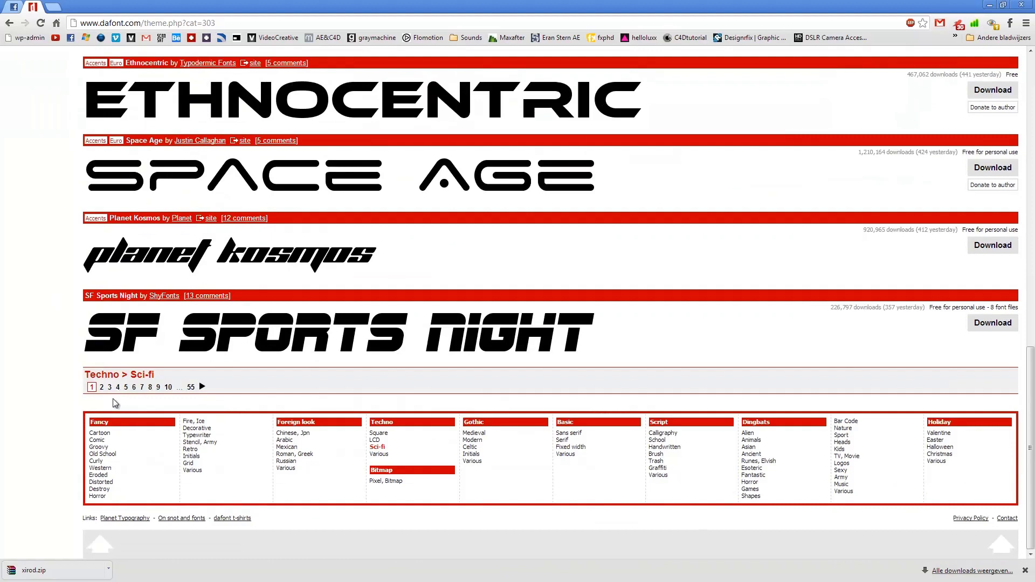
left_click(102, 387)
scroll(21, 335, "down", 9)
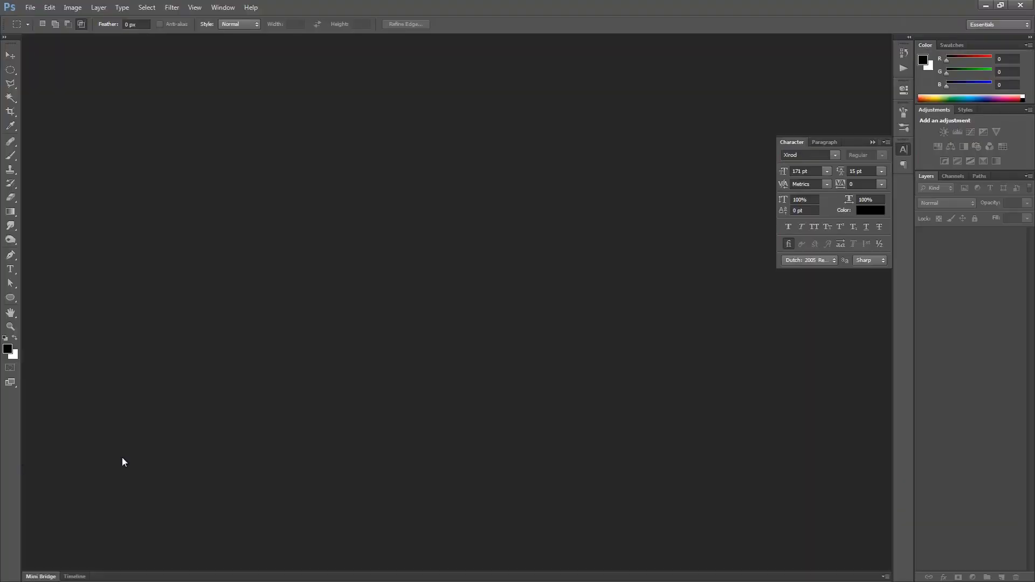
- Create a new 1920×1080 document named 'Futuristic text effect'
left_click(29, 7)
left_click(35, 19)
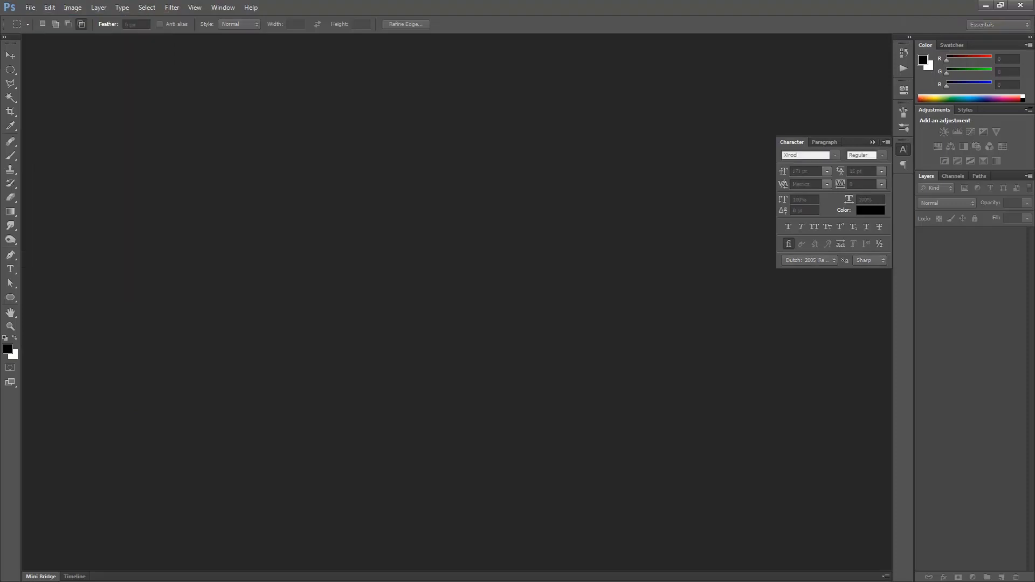
key("Tab")
key("Tab")
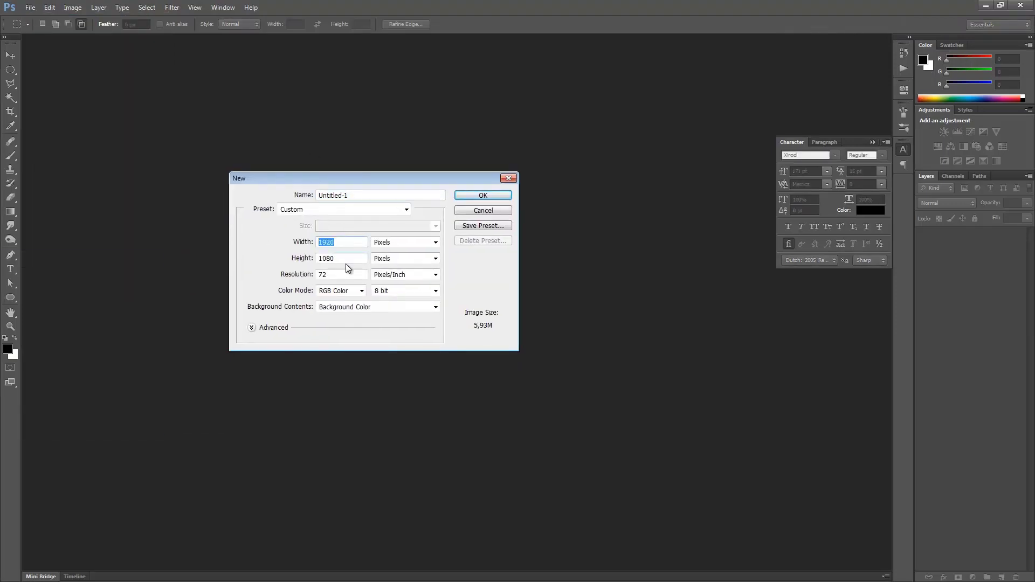
left_click(351, 257)
key("shift+Tab")
left_click(386, 191)
type("Futuristic text e")
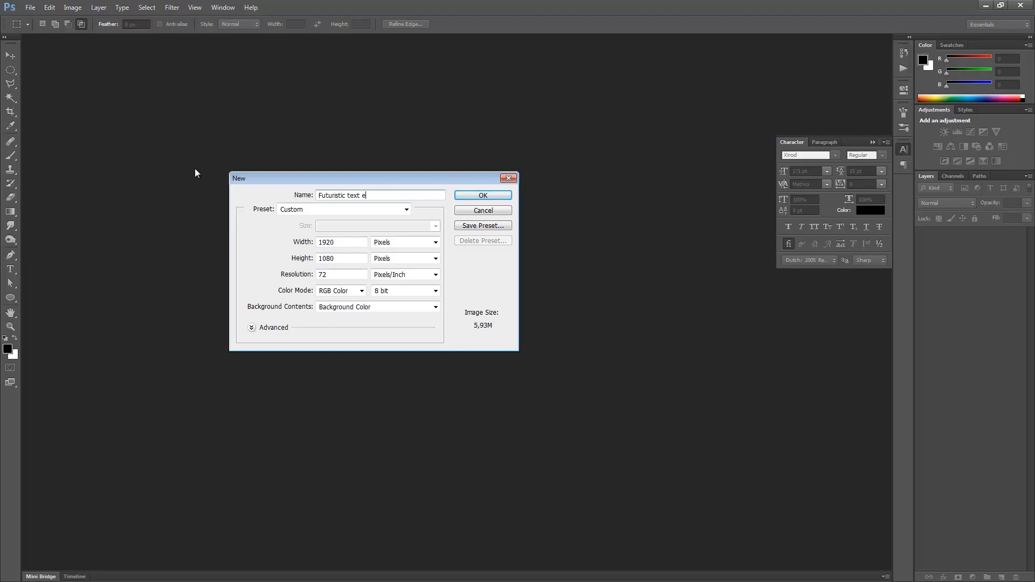
type("ffect")
key("Return")
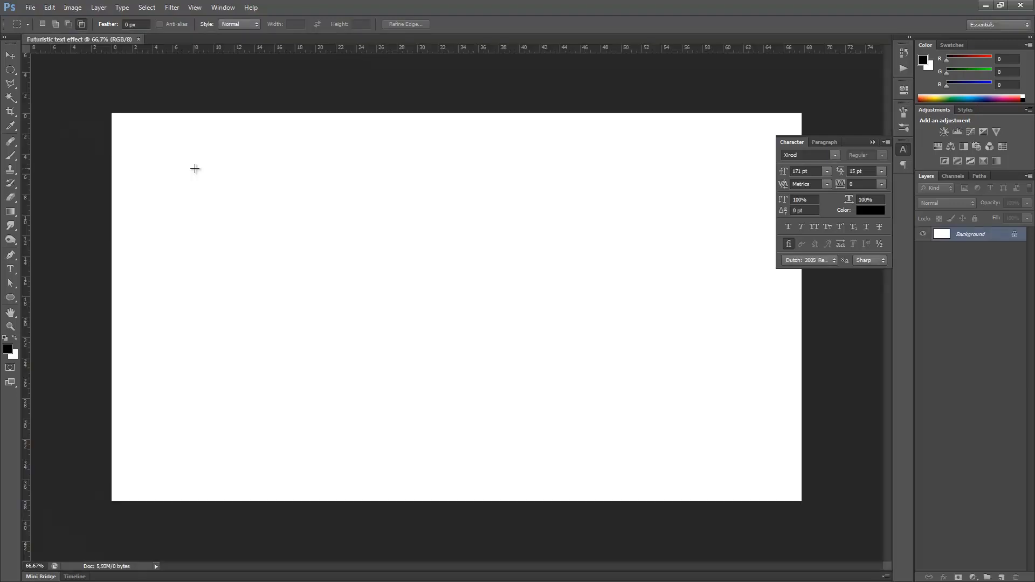
- Fill the Background with a light-grey radial gradient drawn outward from the canvas centre
left_click(12, 212)
left_click(39, 212)
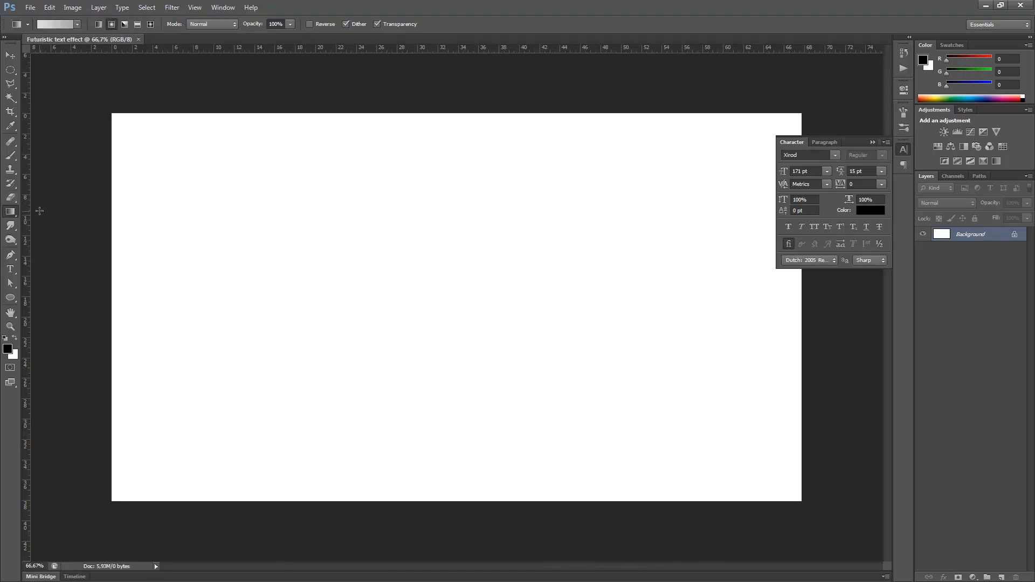
key("i")
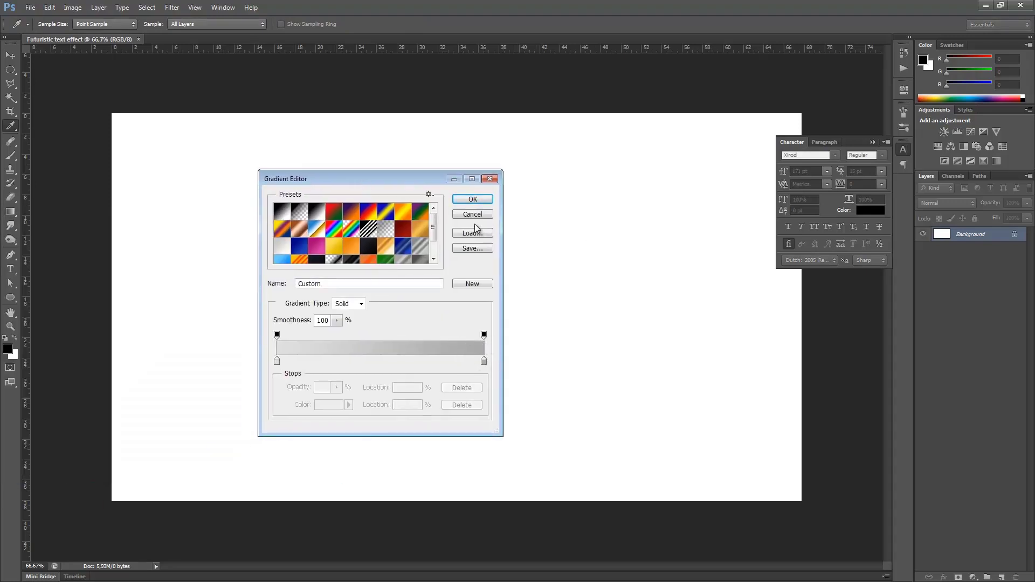
left_click_drag(438, 224, 454, 262)
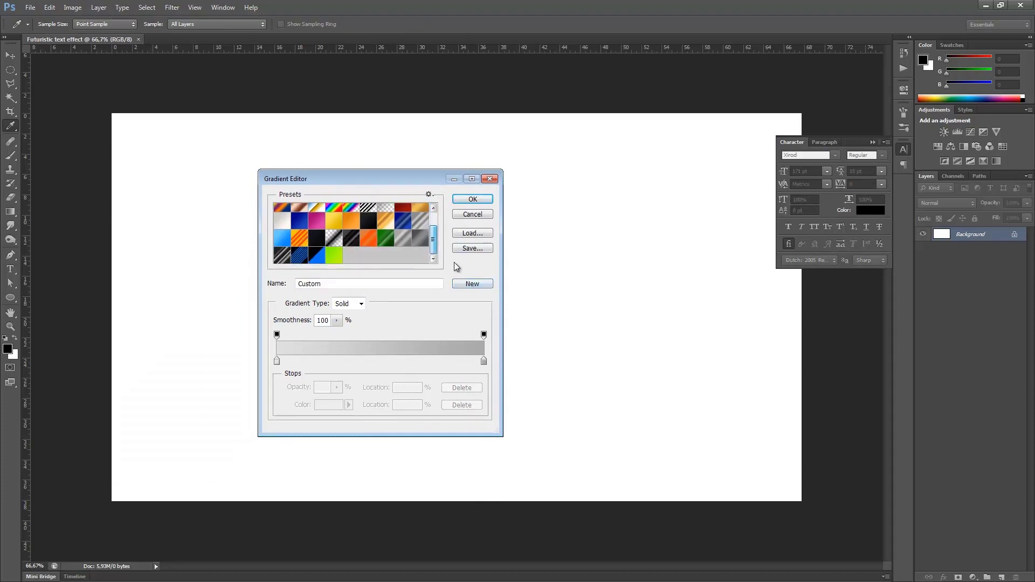
left_click(473, 198)
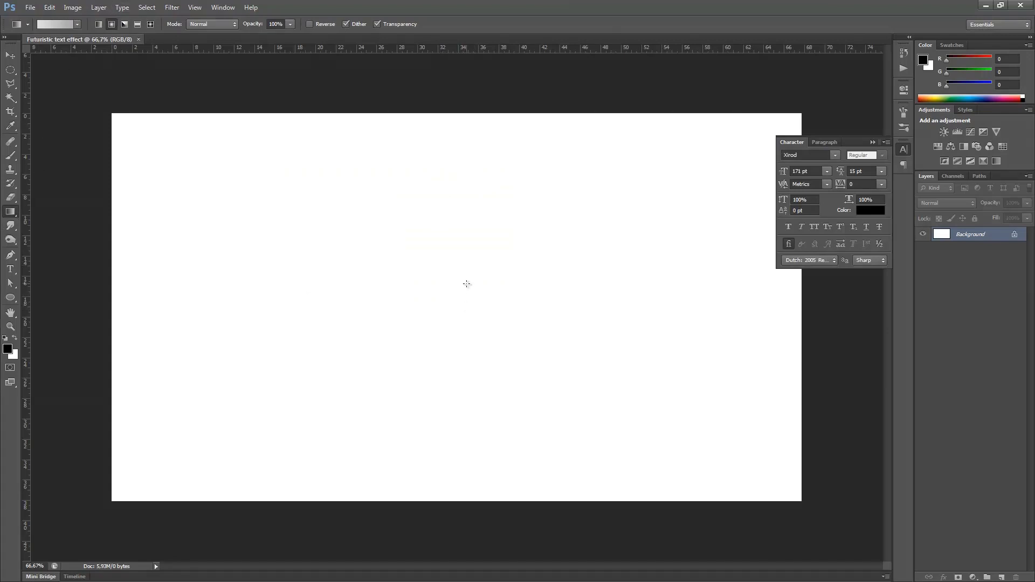
mouse_move(464, 289)
left_mouse_down()
mouse_move(695, 453)
mouse_move(836, 536)
mouse_move(857, 537)
left_mouse_up()
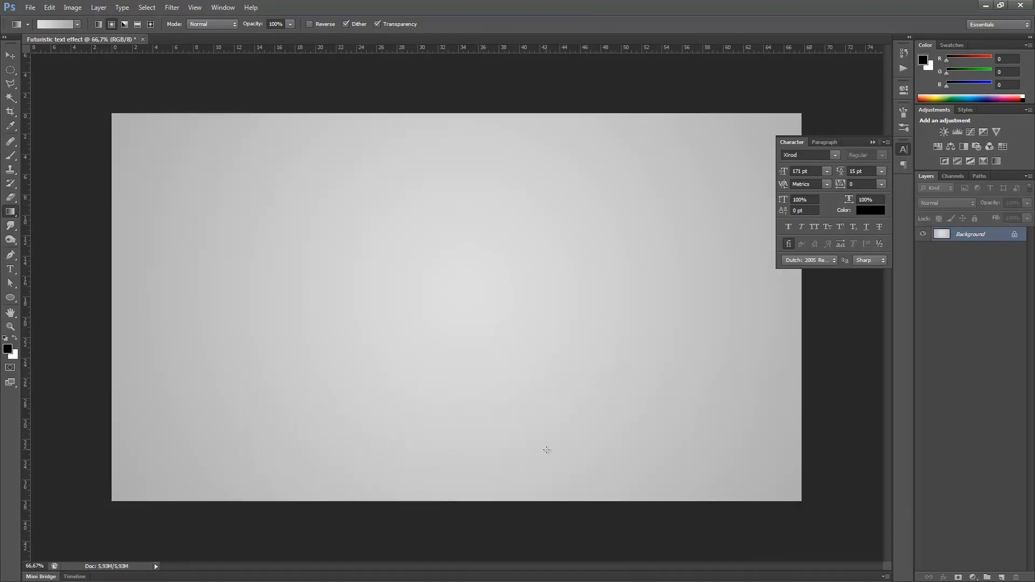
left_click(872, 142)
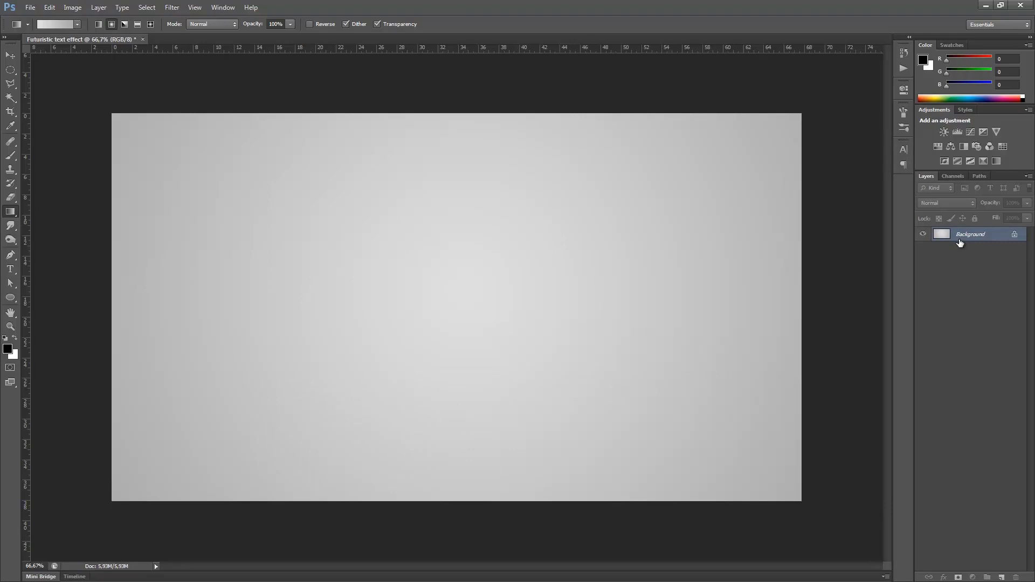
- Duplicate the Background and add Gaussian monochromatic noise to the copy
key("ctrl+j")
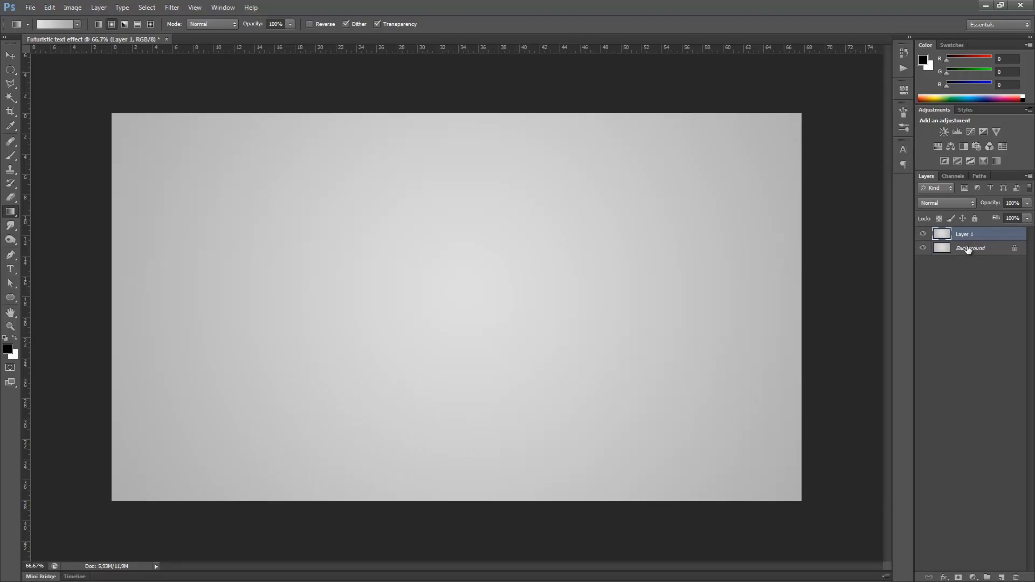
left_click(171, 12)
mouse_move(192, 139)
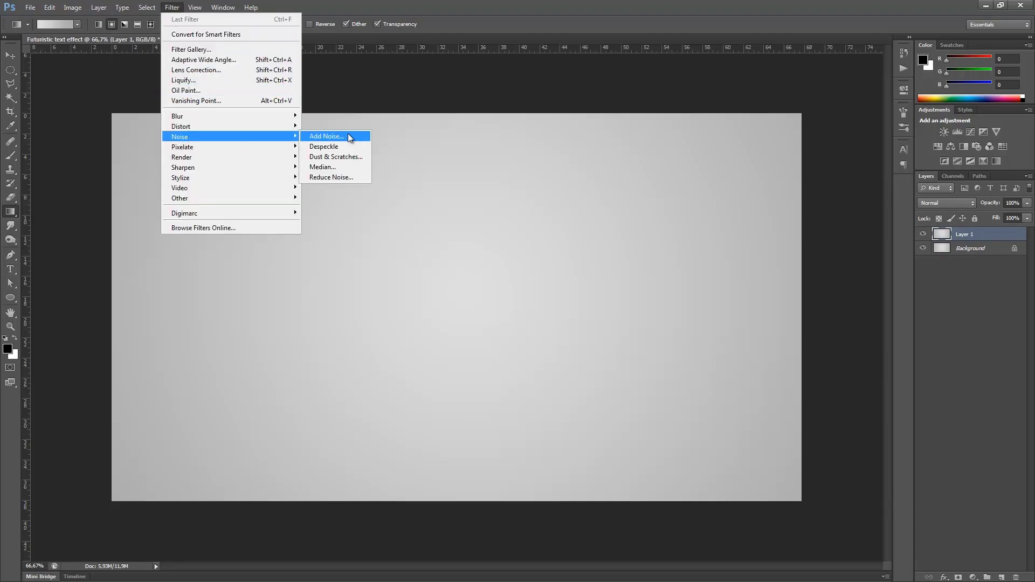
left_click(326, 137)
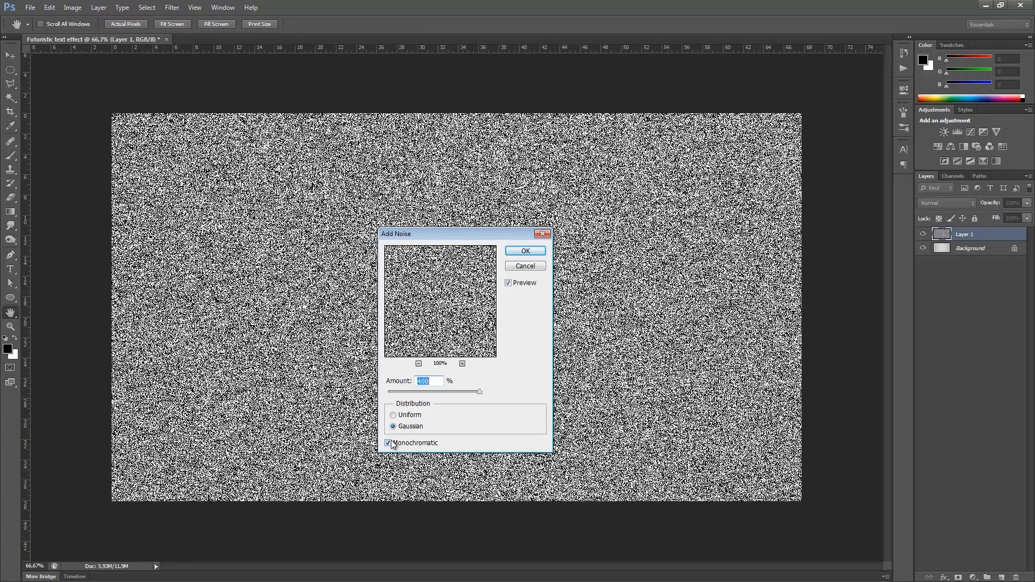
left_click(525, 251)
key("g")
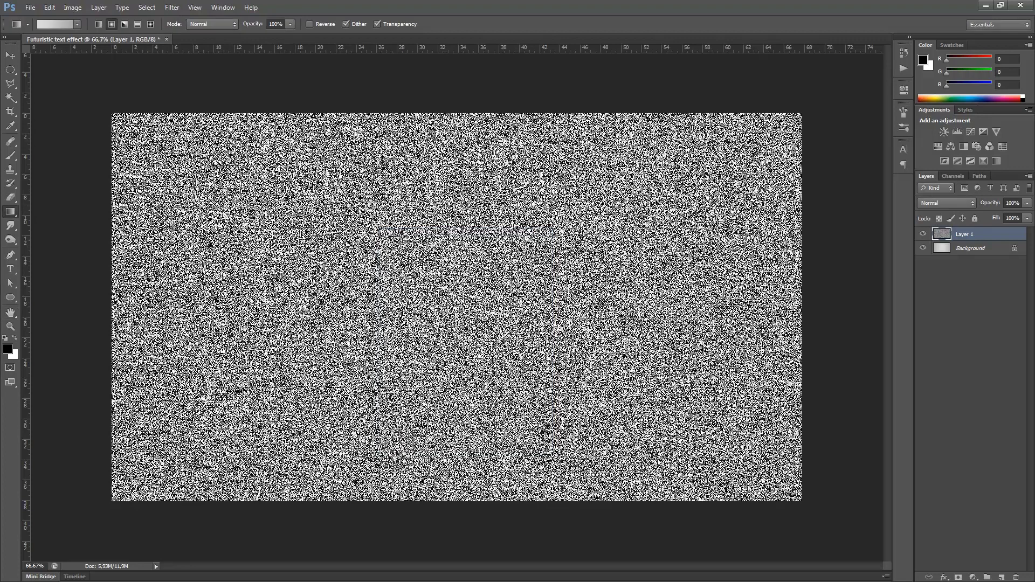
- Lower the noise layer's opacity to 4%
left_click(985, 201)
type("5")
key("Return")
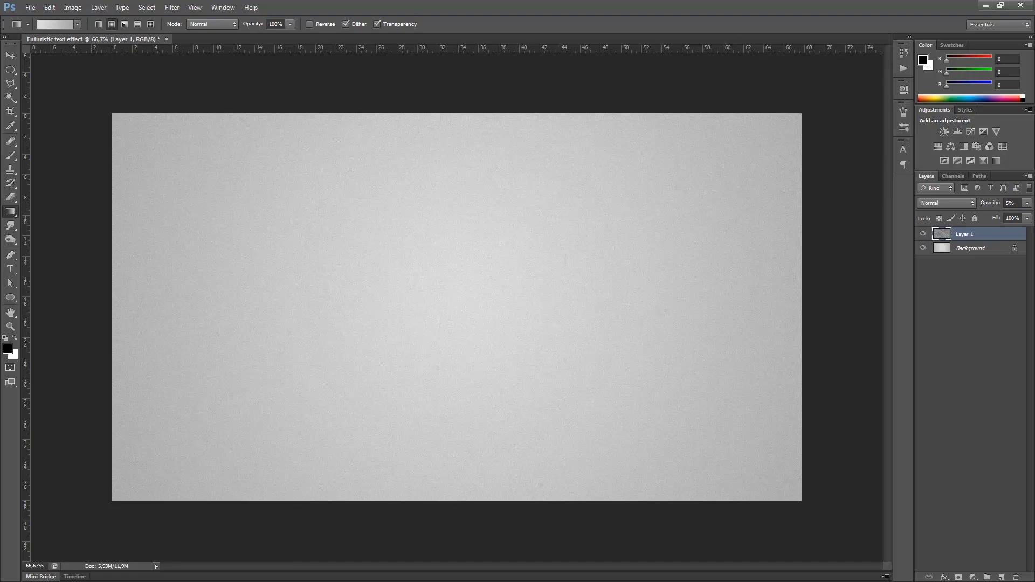
left_click(1016, 203)
key("Return")
- Type FUTURISTIC in Xirod at 200 pt near the canvas centre
left_click(11, 268)
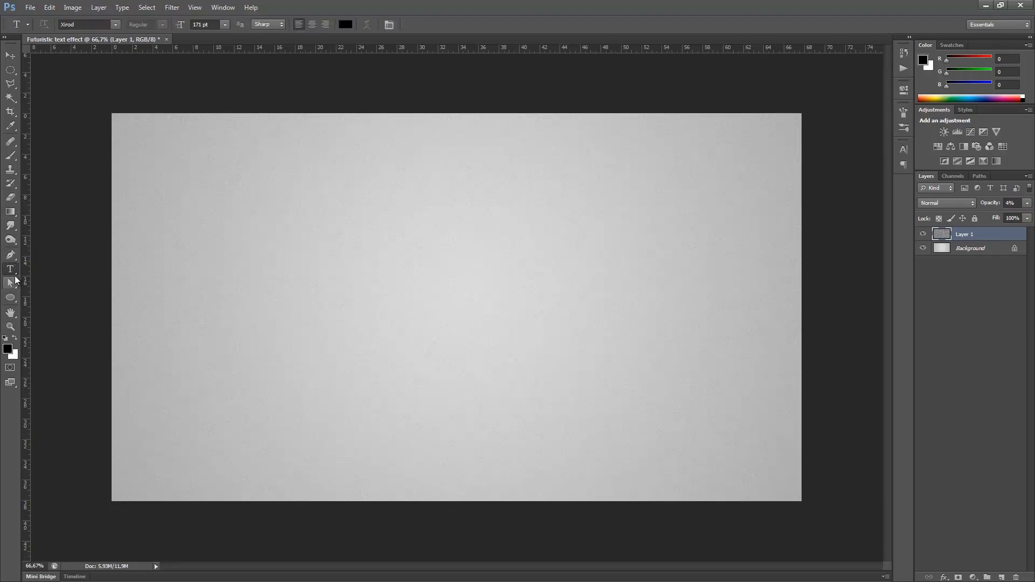
left_click(213, 23)
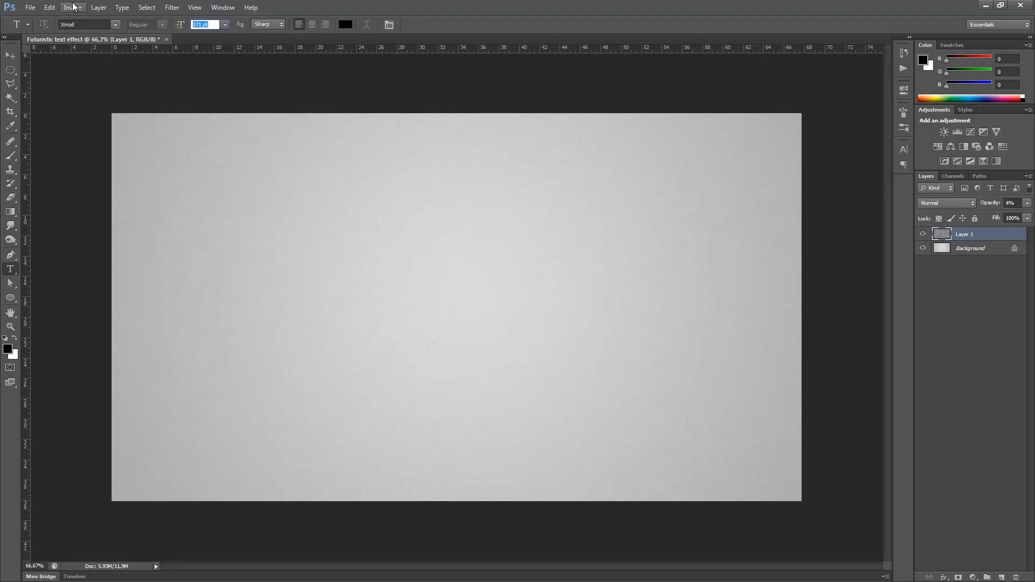
type("200")
key("Tab")
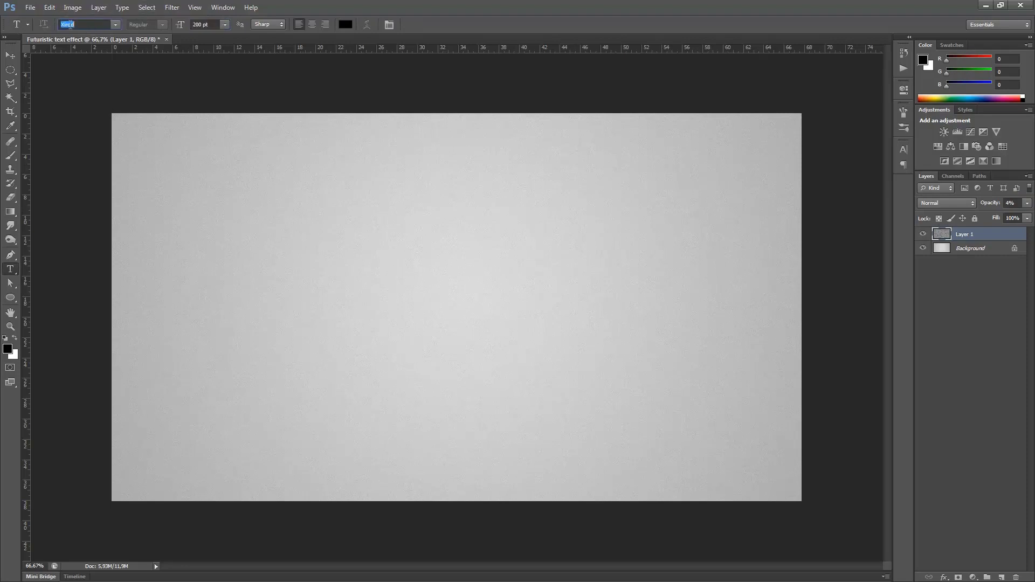
left_click(449, 311)
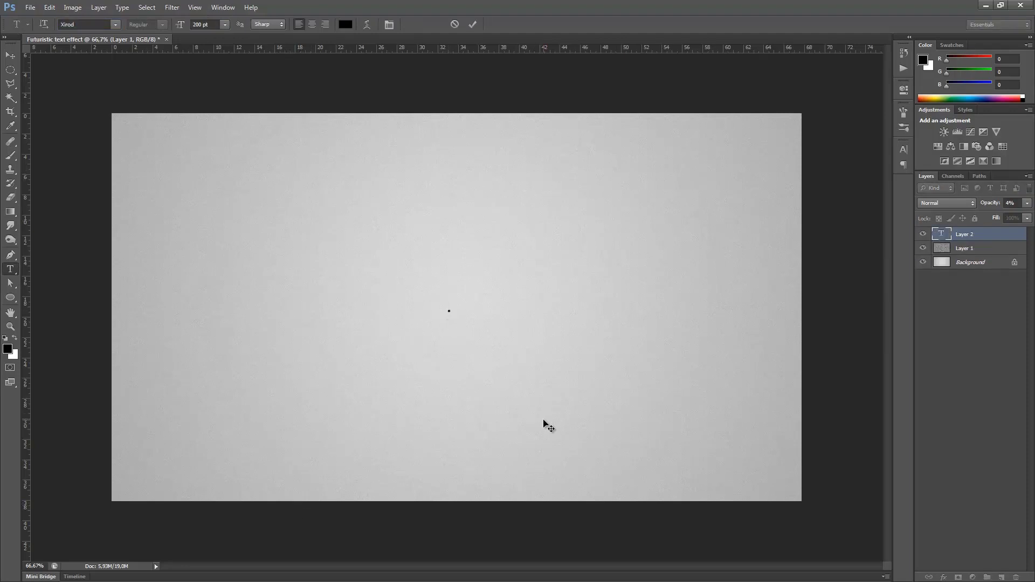
type("FUTUR")
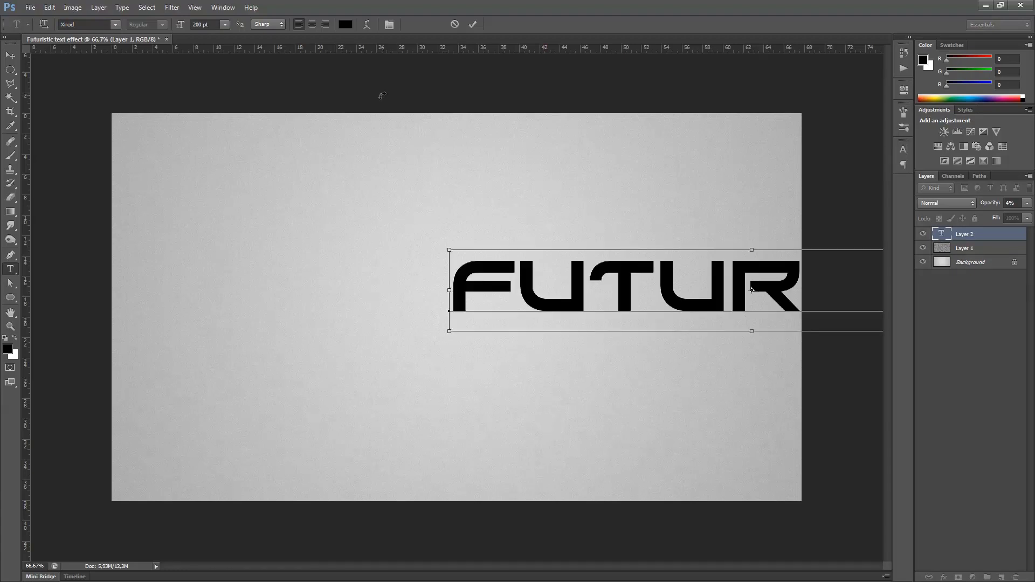
- Centre-align the FUTURISTIC text and reduce it to 160 pt
key("ctrl+a")
left_click(312, 24)
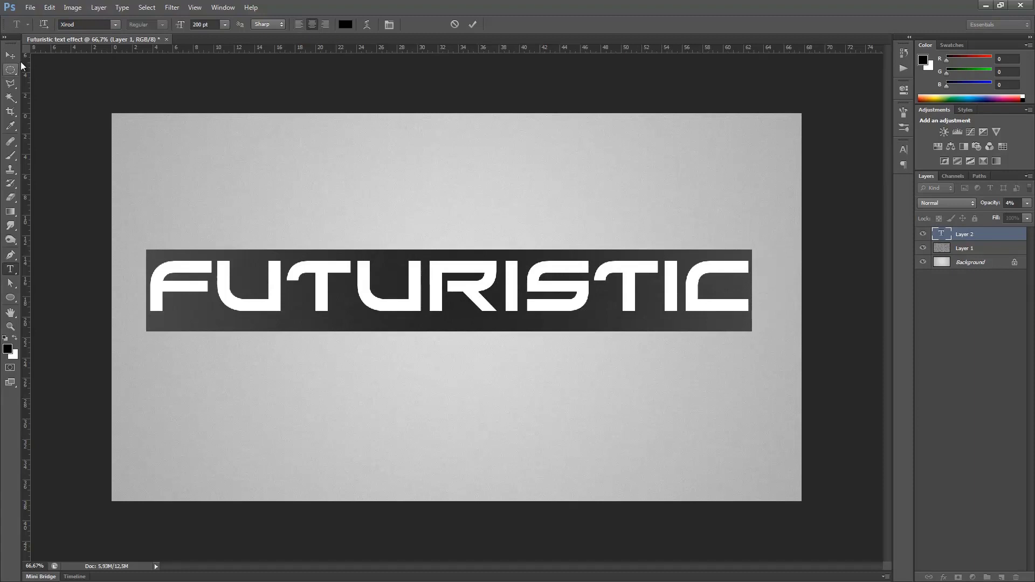
type("160")
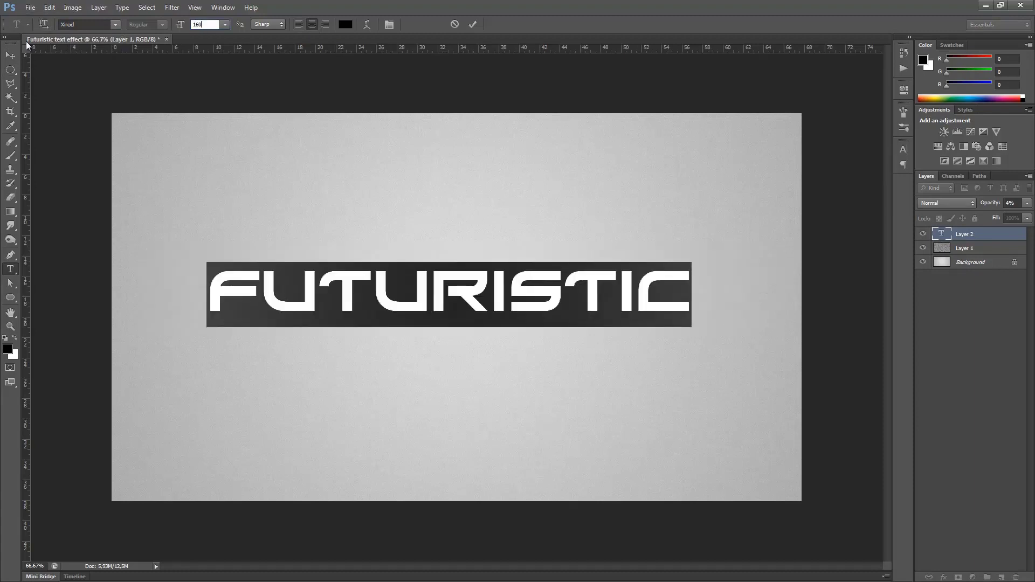
left_click(10, 55)
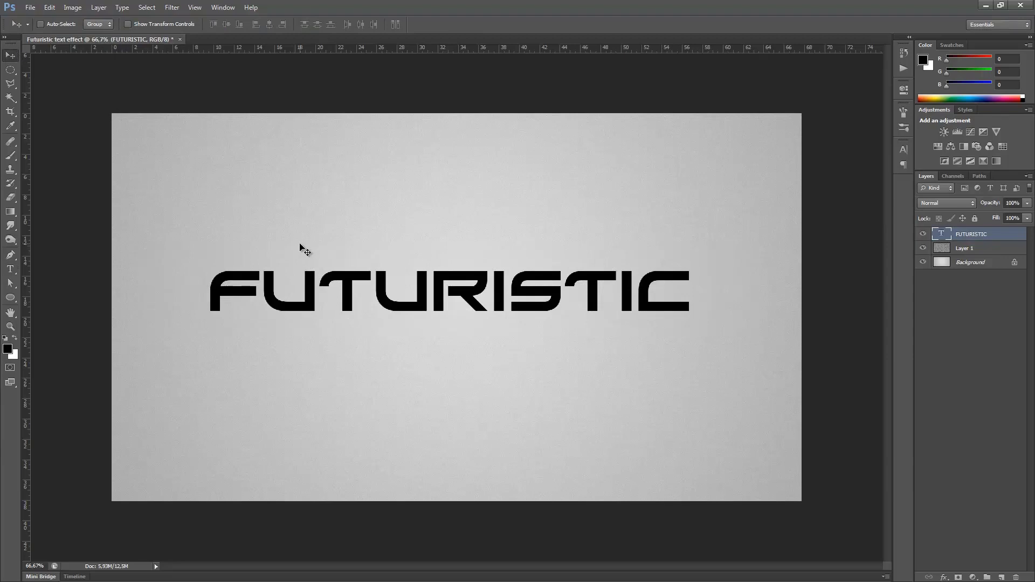
- Centre the text layer vertically and horizontally on the canvas, then deselect
key("ctrl+a")
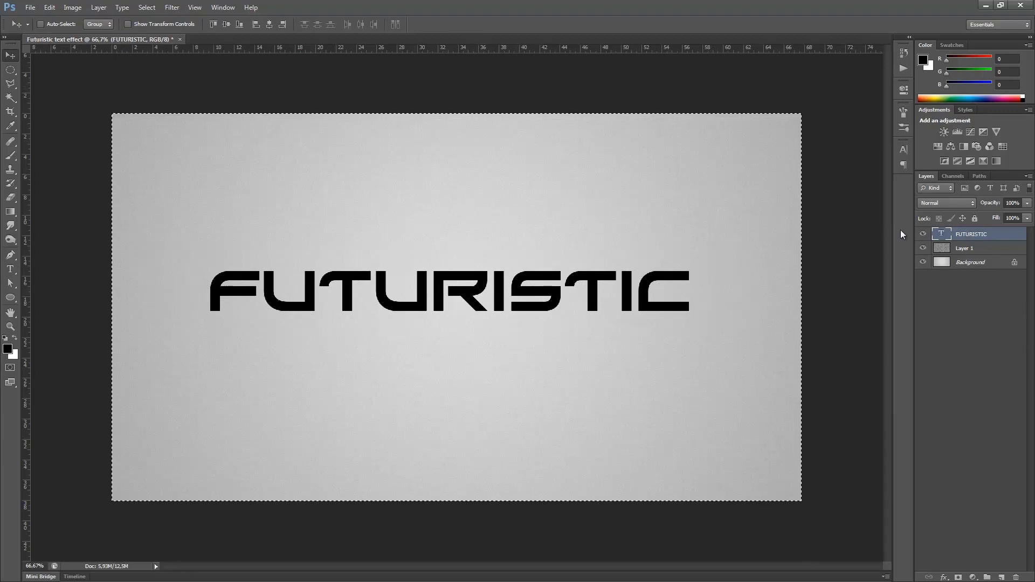
left_click(226, 24)
left_click(267, 25)
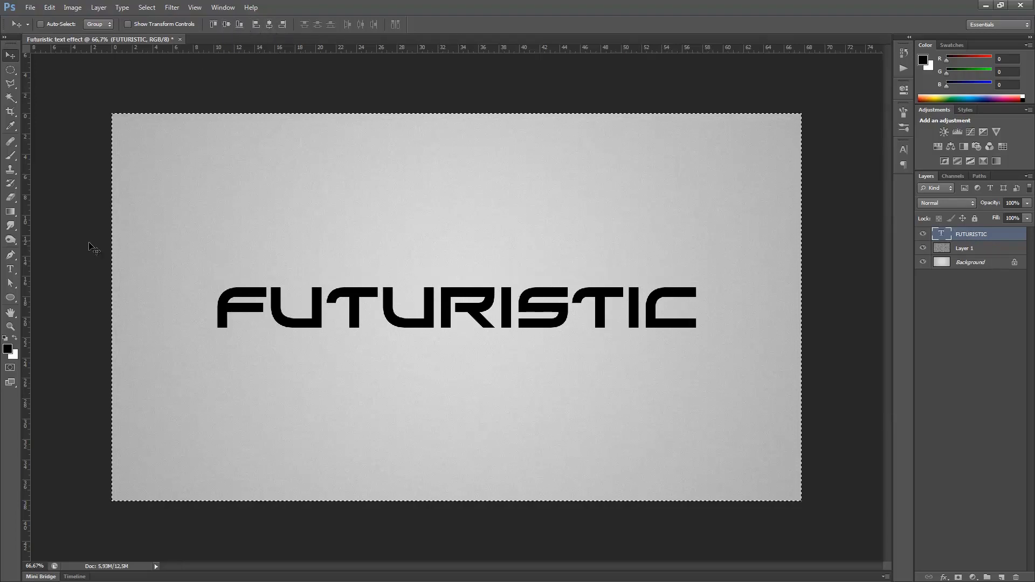
key("ctrl+d")
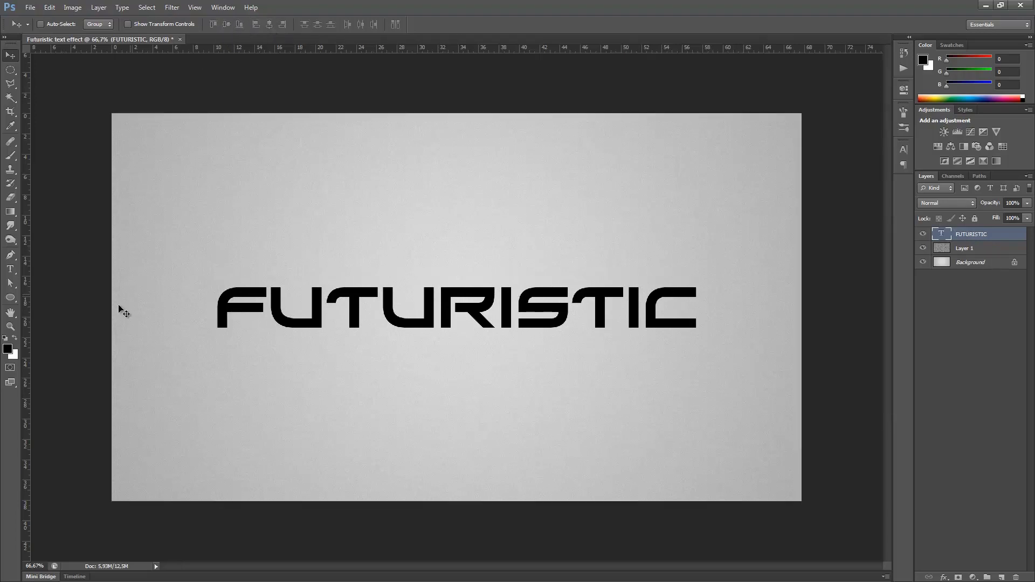
key("ctrl+plus")
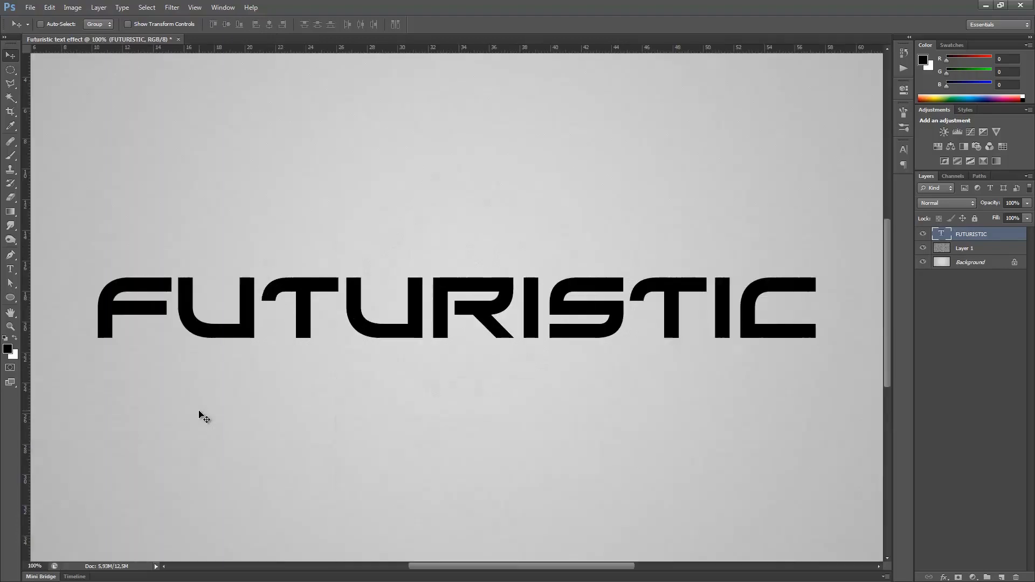
key("ctrl+minus")
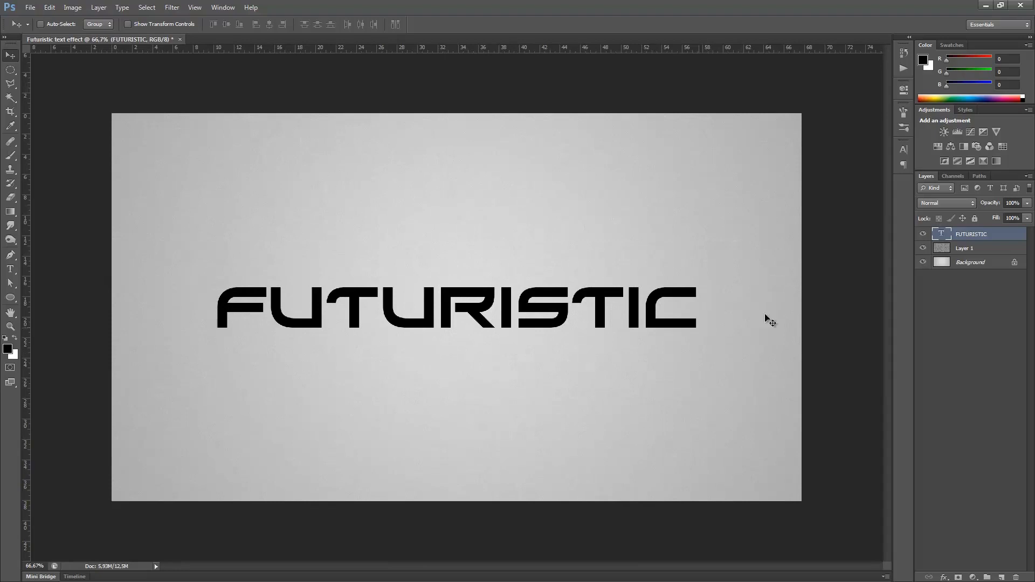
- Add a Gradient Overlay to the FUTURISTIC layer running from near-black to very dark grey
right_click(970, 238)
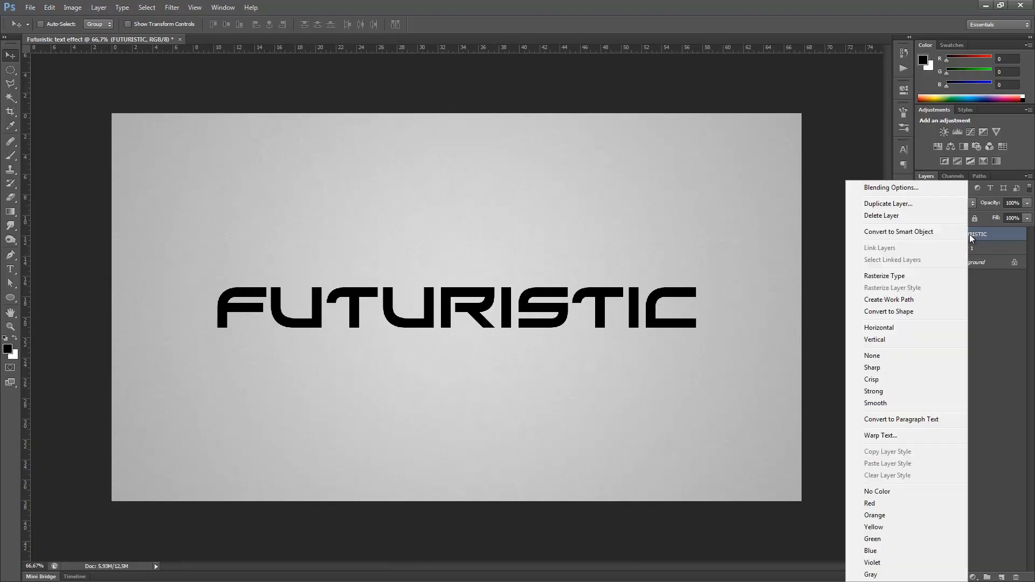
left_click(892, 188)
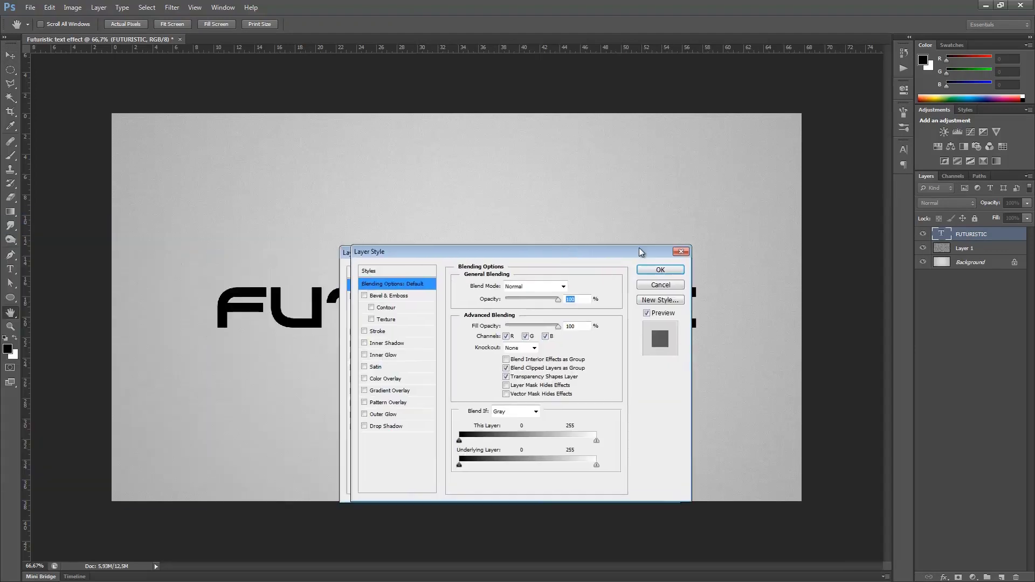
left_click_drag(641, 253, 832, 185)
left_click(575, 322)
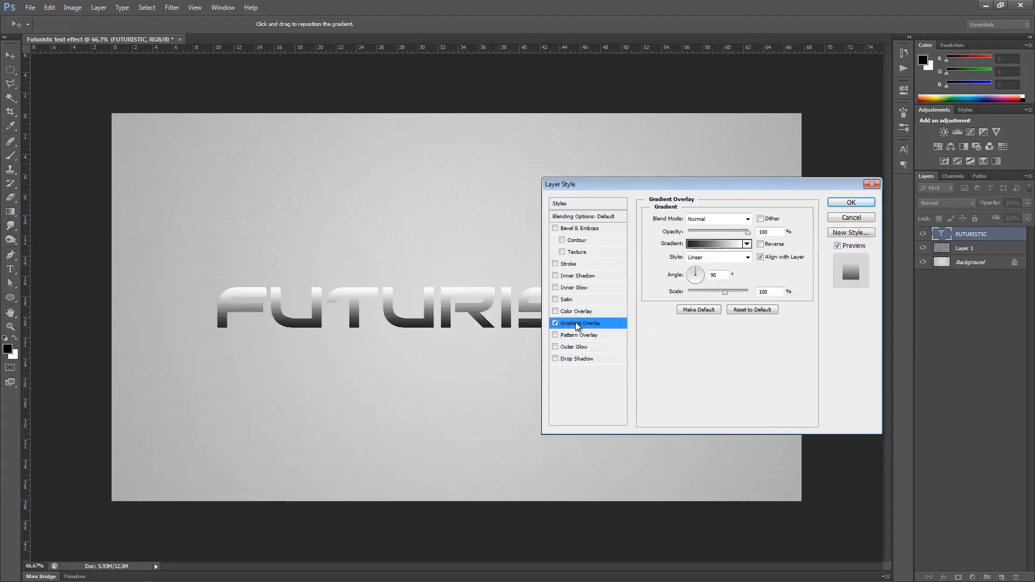
left_click(717, 245)
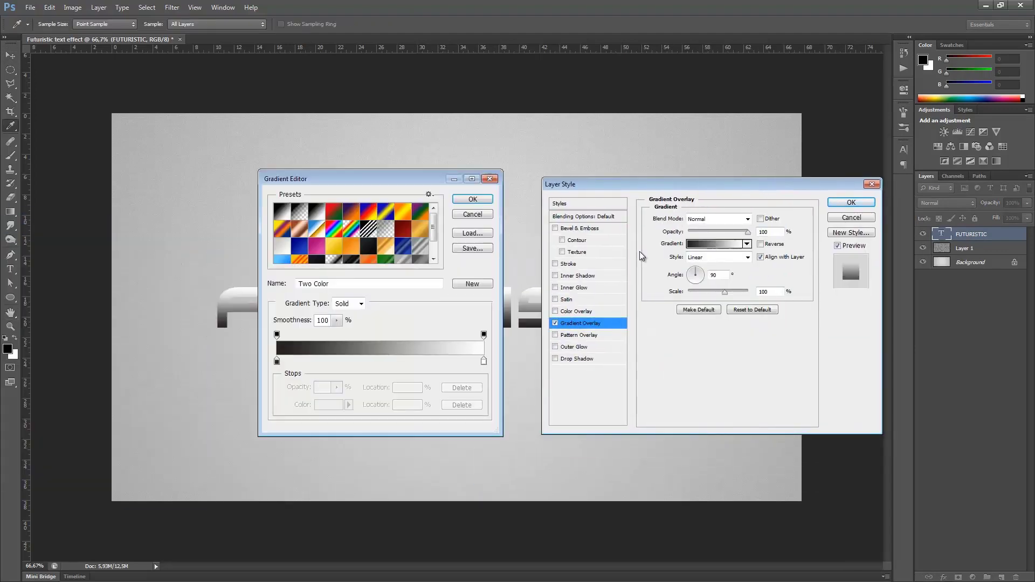
double_click(276, 361)
left_click_drag(505, 400, 495, 401)
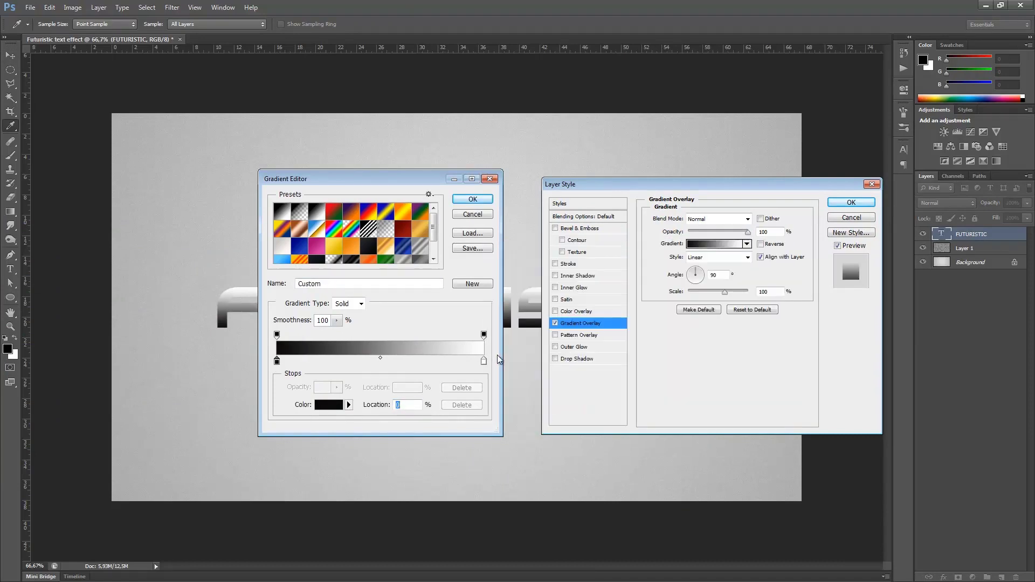
double_click(483, 361)
left_click(491, 396)
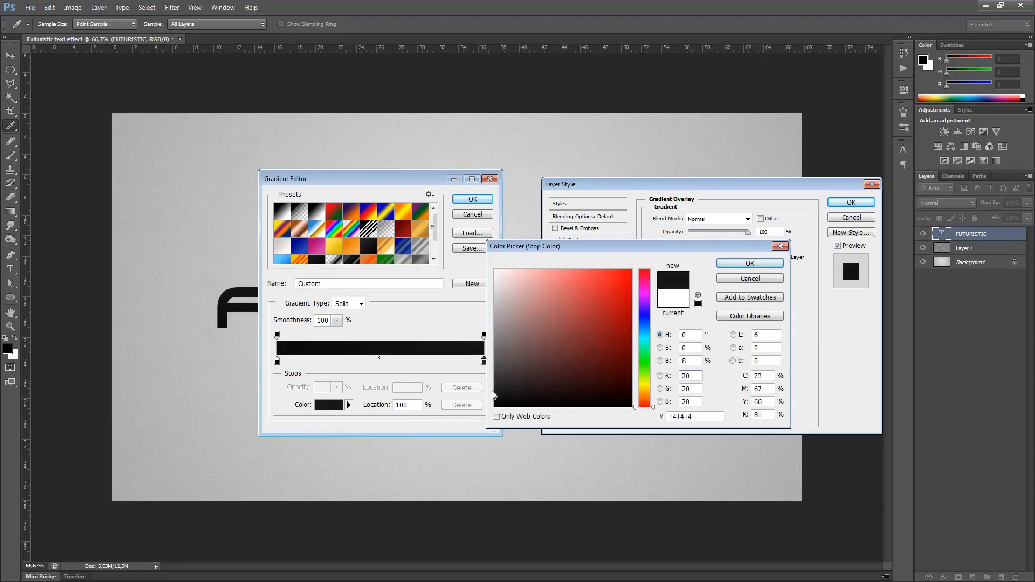
left_click_drag(496, 395, 492, 387)
left_click(746, 265)
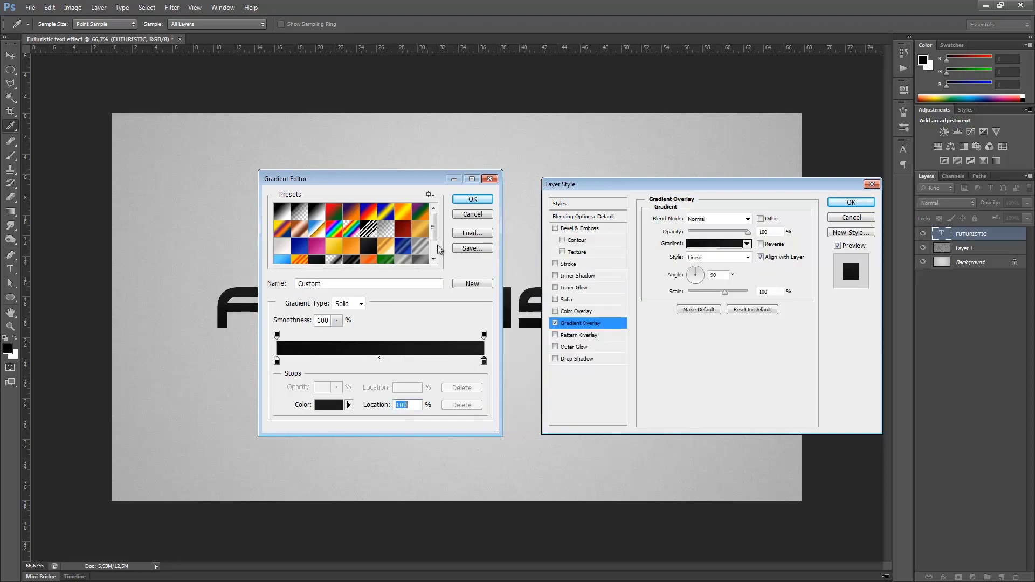
left_click(471, 199)
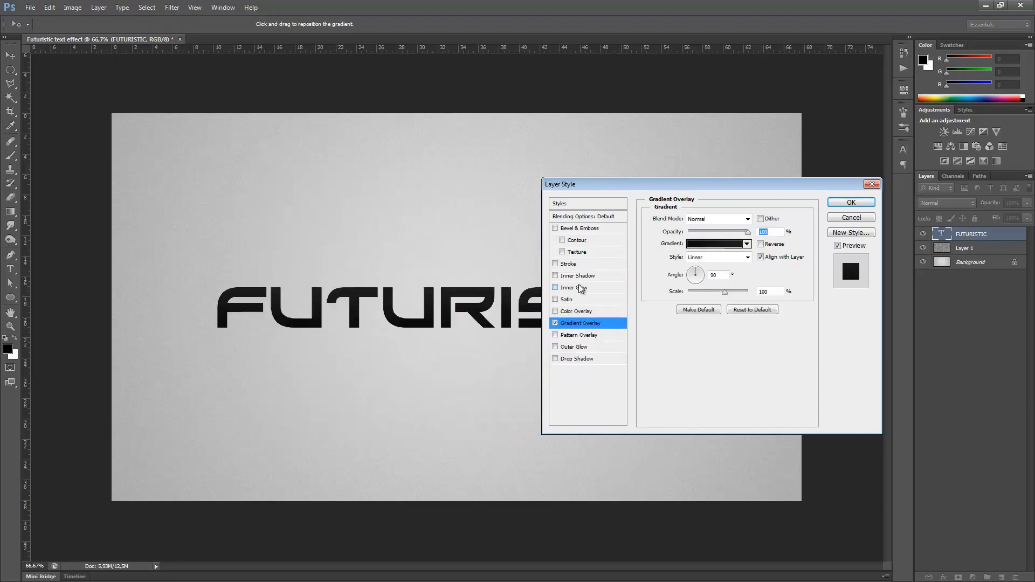
- Add a Drop Shadow with distance 3, size 10 and 40% opacity
left_click(573, 359)
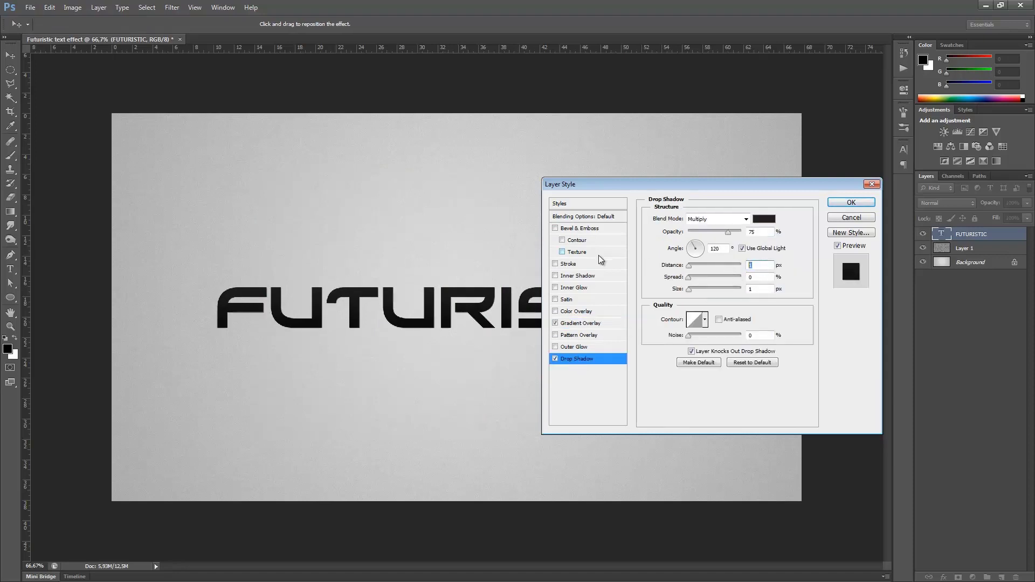
type("3")
key("Tab")
key("Tab")
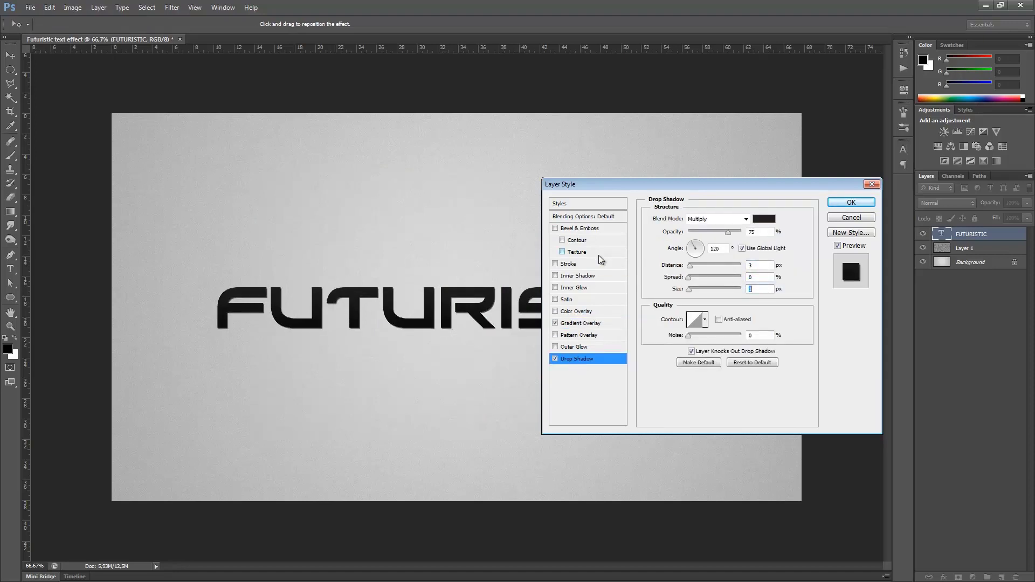
type("15")
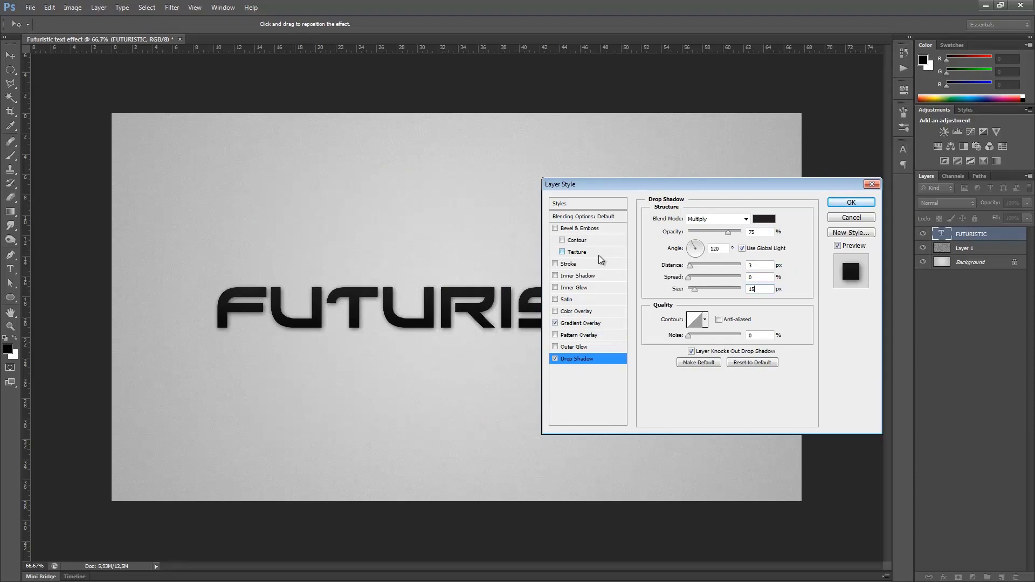
type("10")
key("BackSpace")
key("BackSpace")
key("BackSpace")
type("0")
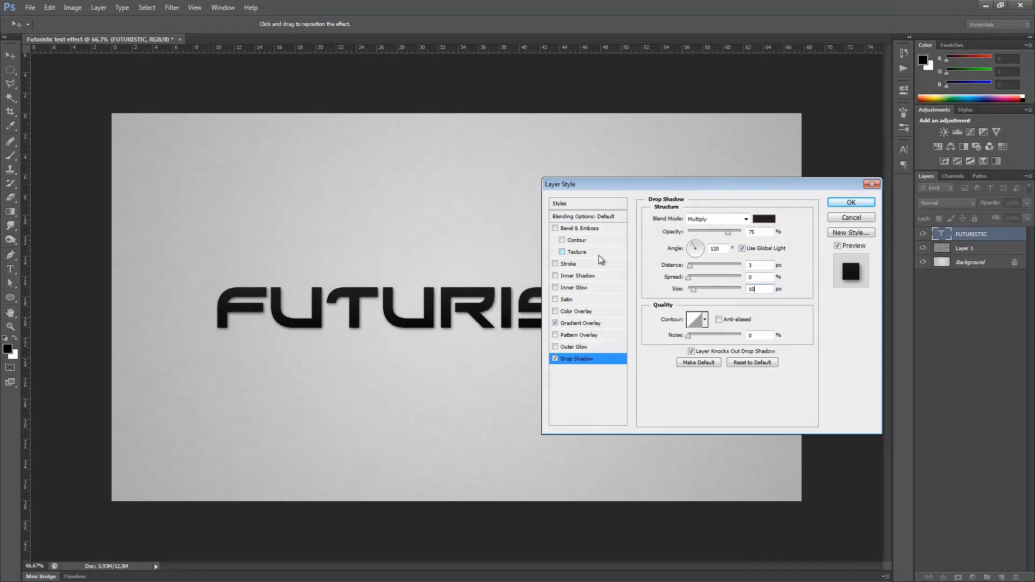
double_click(760, 232)
type("40")
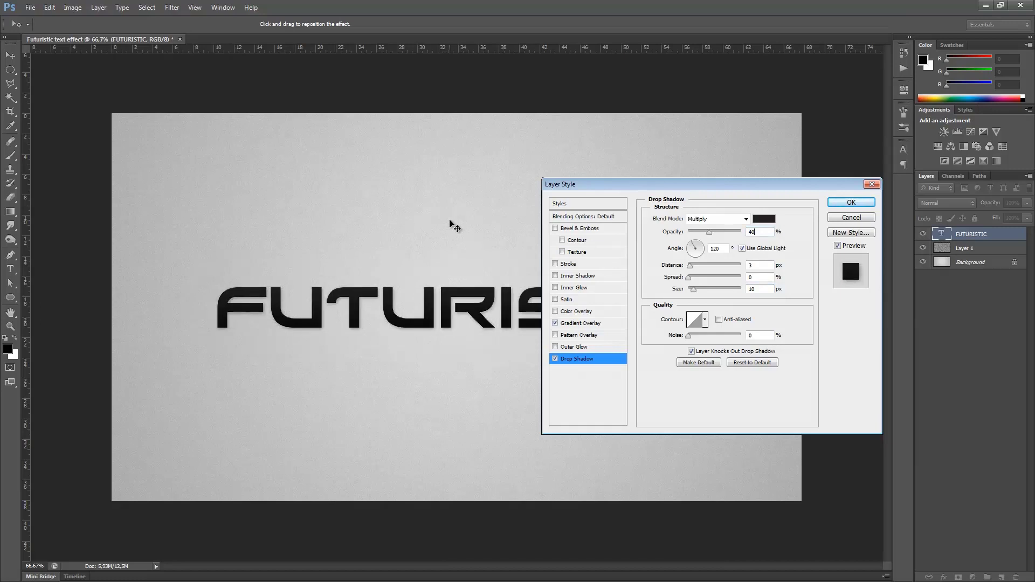
key("Return")
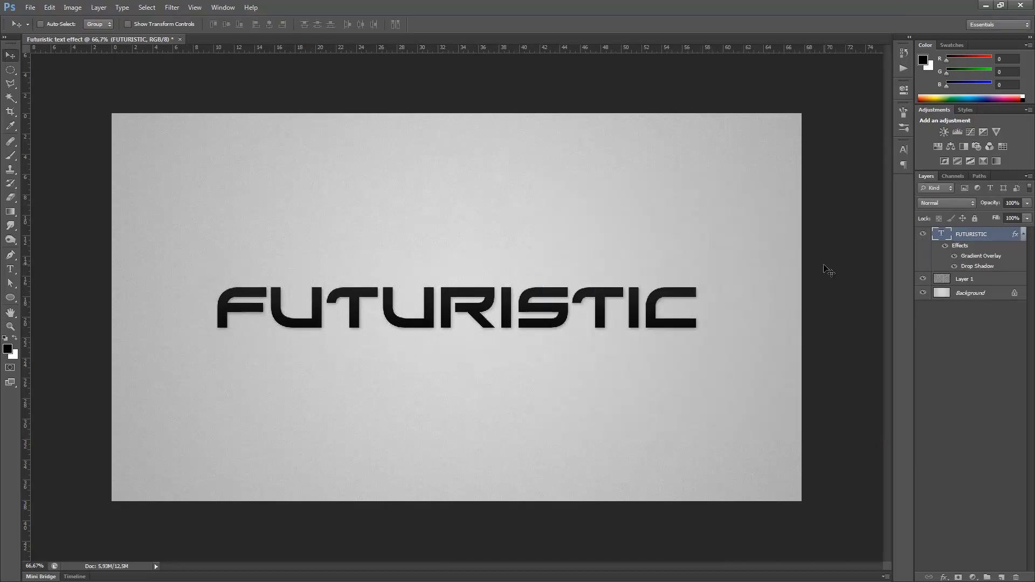
- Load the FUTURISTIC letters as a selection and contract it by 10 pixels
left_click(942, 234, "ctrl")
left_click(172, 8)
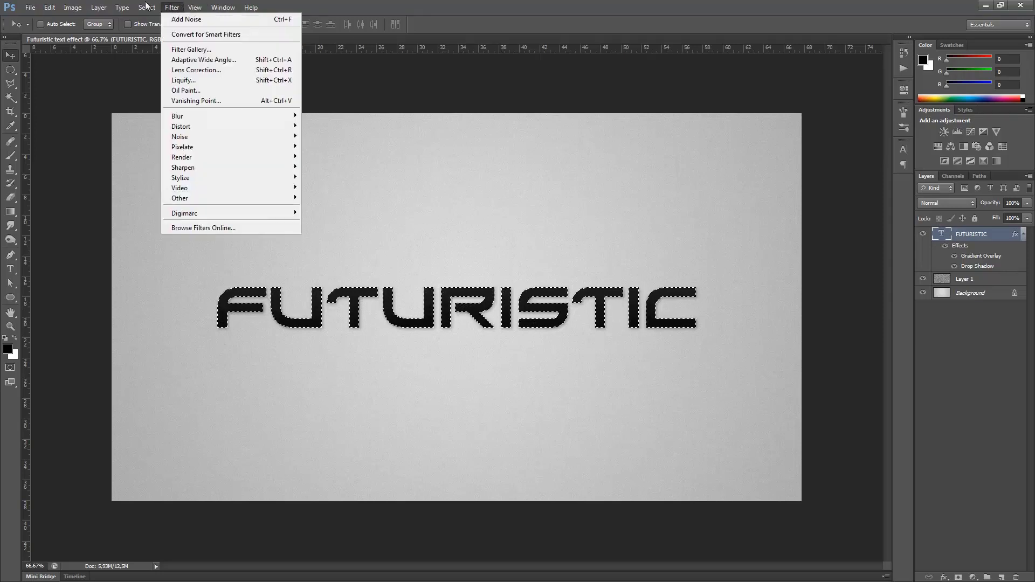
mouse_move(148, 7)
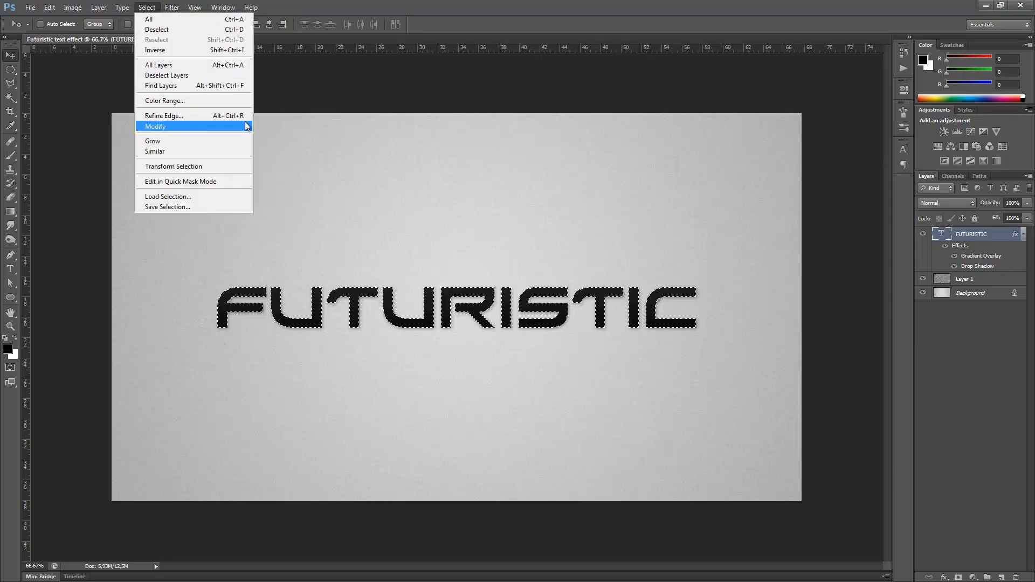
mouse_move(167, 126)
left_click(283, 157)
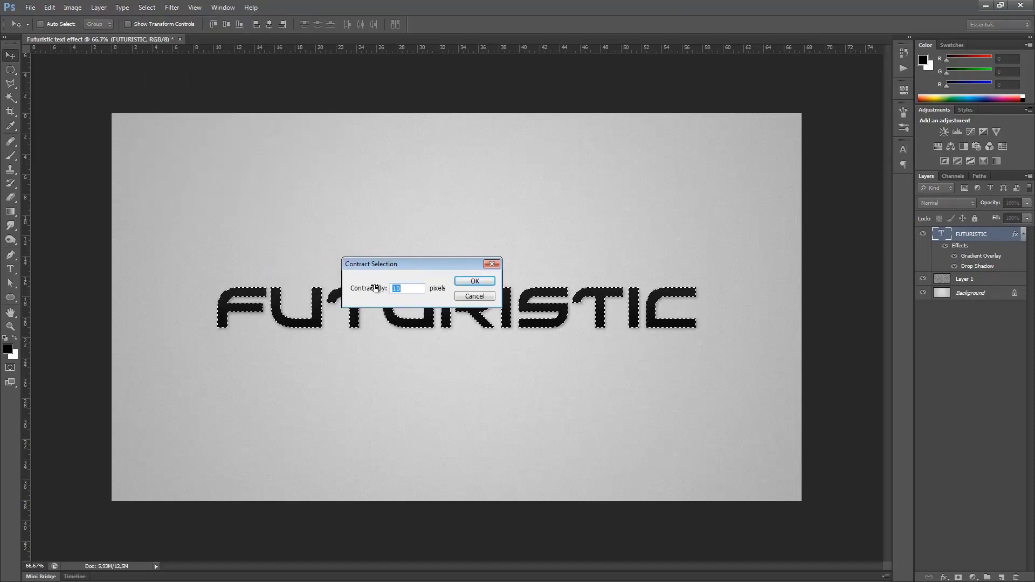
left_click(474, 281)
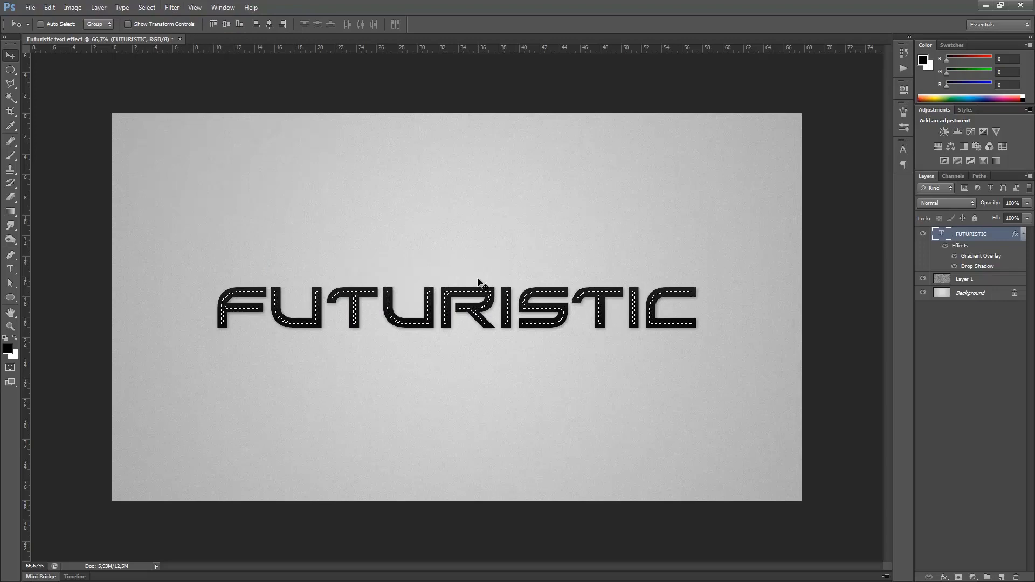
- Duplicate the FUTURISTIC layer and mask the copy with the contracted letter selection
right_click(937, 240)
left_click(890, 204)
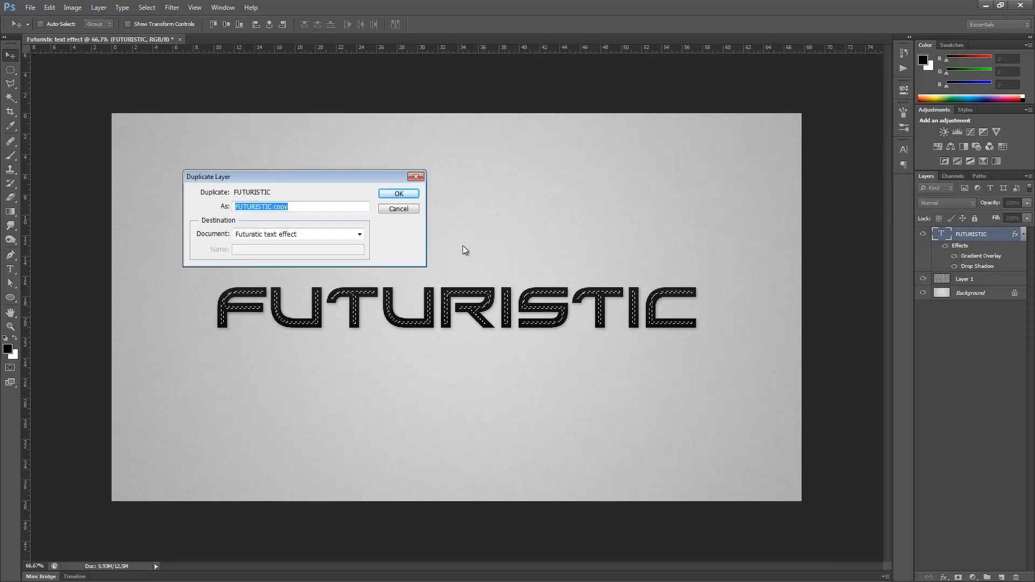
left_click(496, 243)
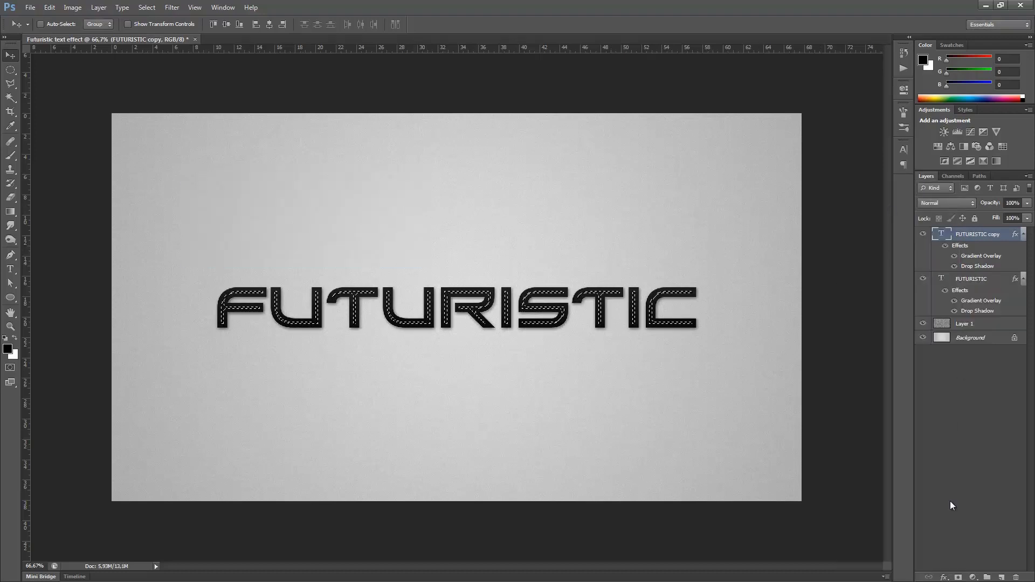
left_click(956, 577)
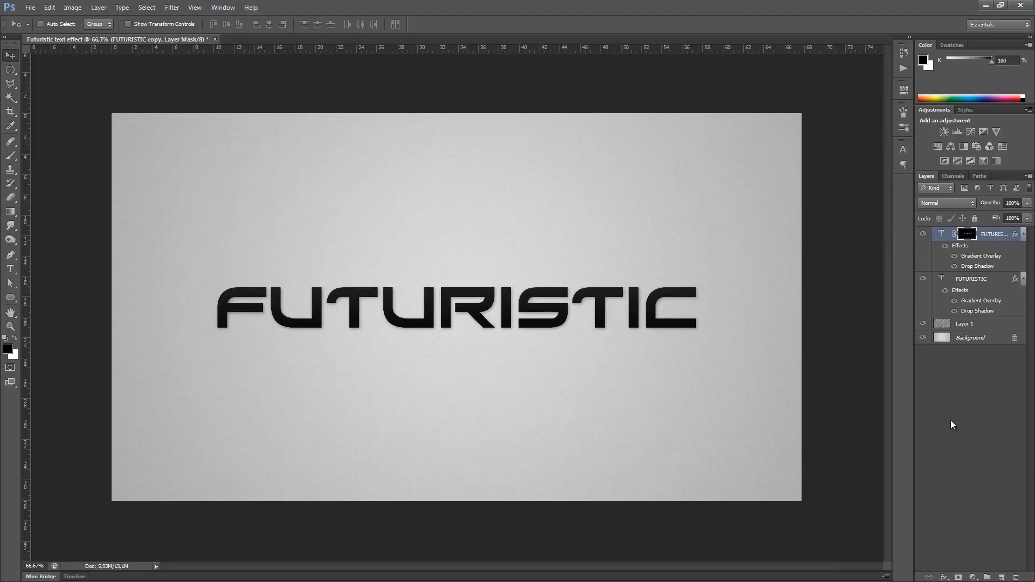
- Toggle the bold FUTURISTIC layer on and off at 100% zoom to compare the thin inner lines
left_click(921, 279)
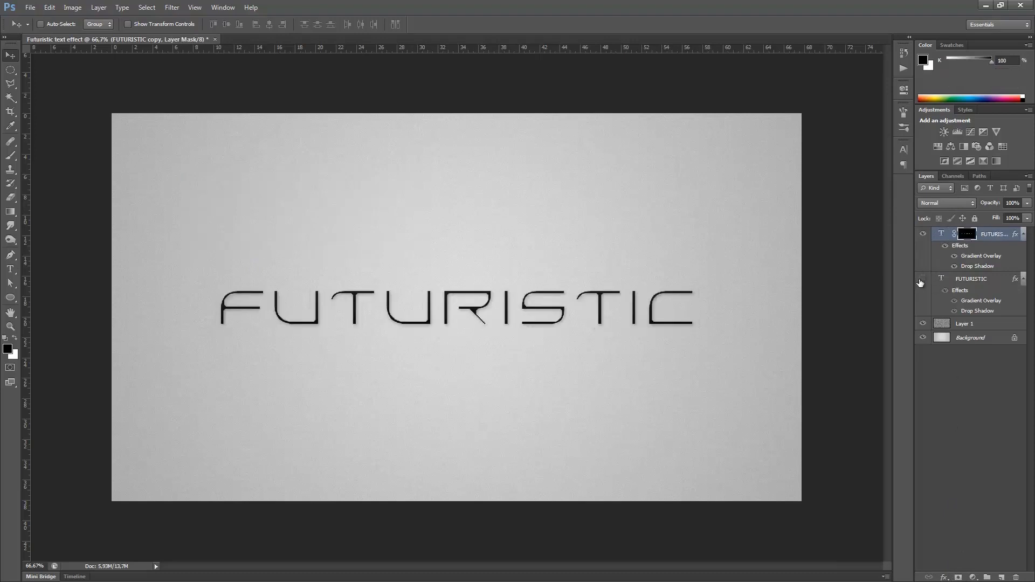
left_click(921, 280)
left_click(923, 280)
key("ctrl+plus")
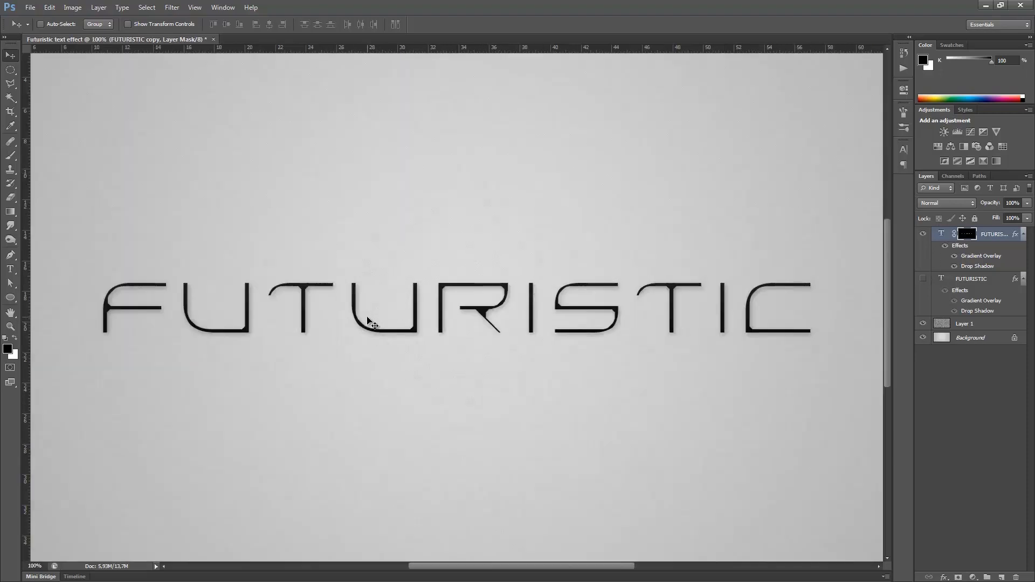
left_click(922, 279)
left_click(923, 279)
left_click(922, 280)
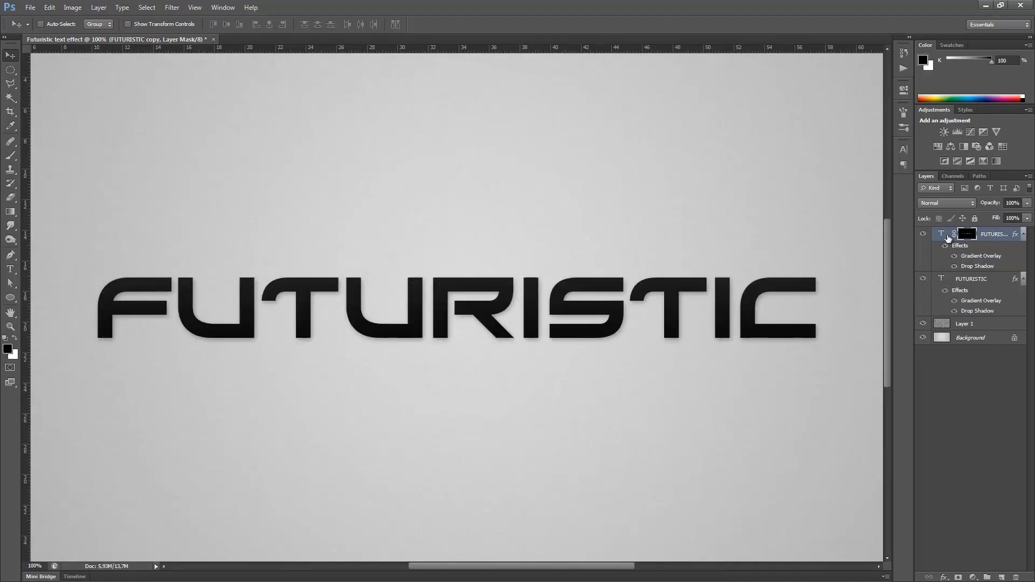
left_click(923, 278)
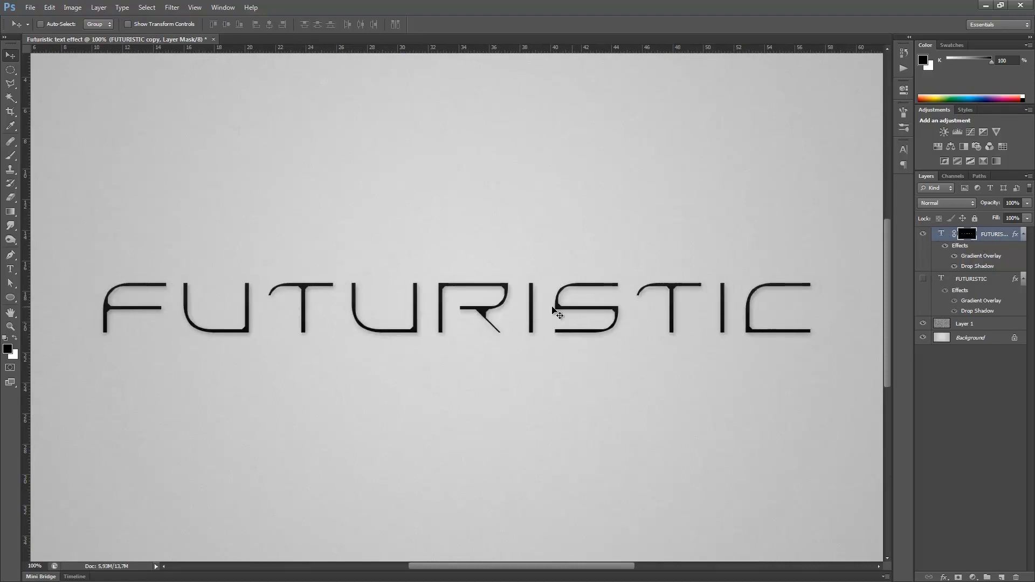
left_click(923, 278)
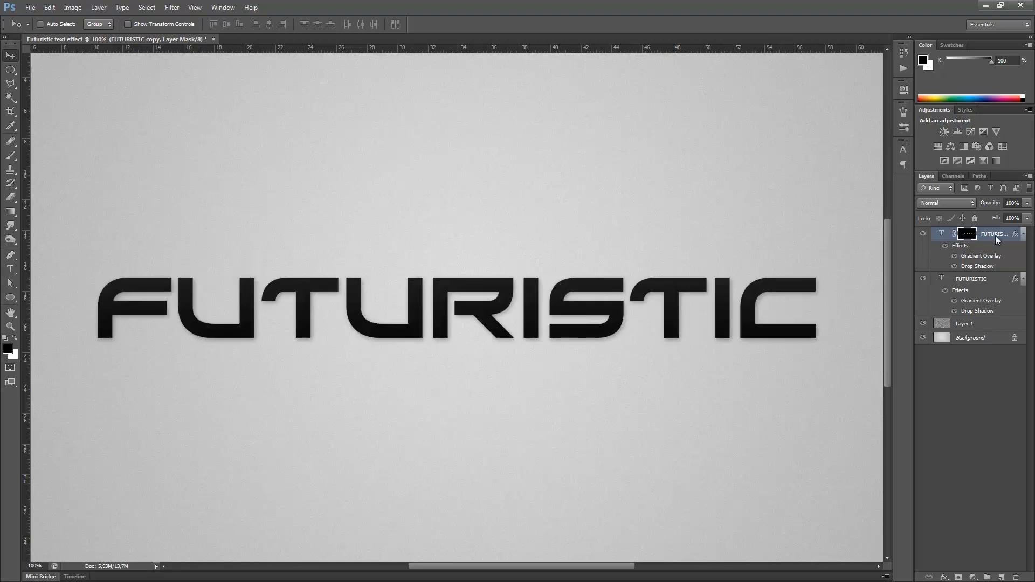
right_click(995, 235)
- Give the copy layer a blue preset Gradient Overlay with its stop set to bright blue 00b4ff
left_click(922, 188)
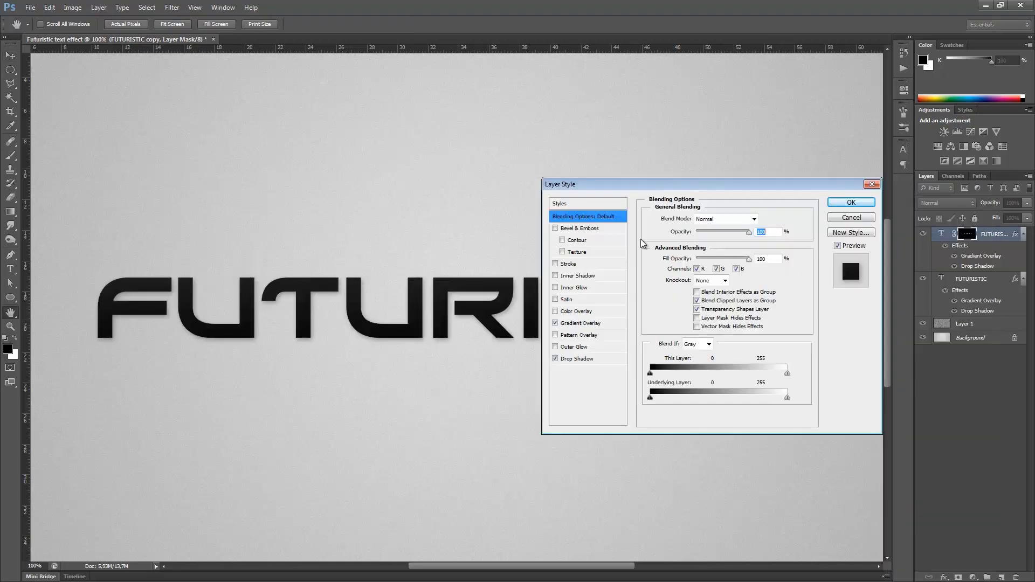
left_click(577, 322)
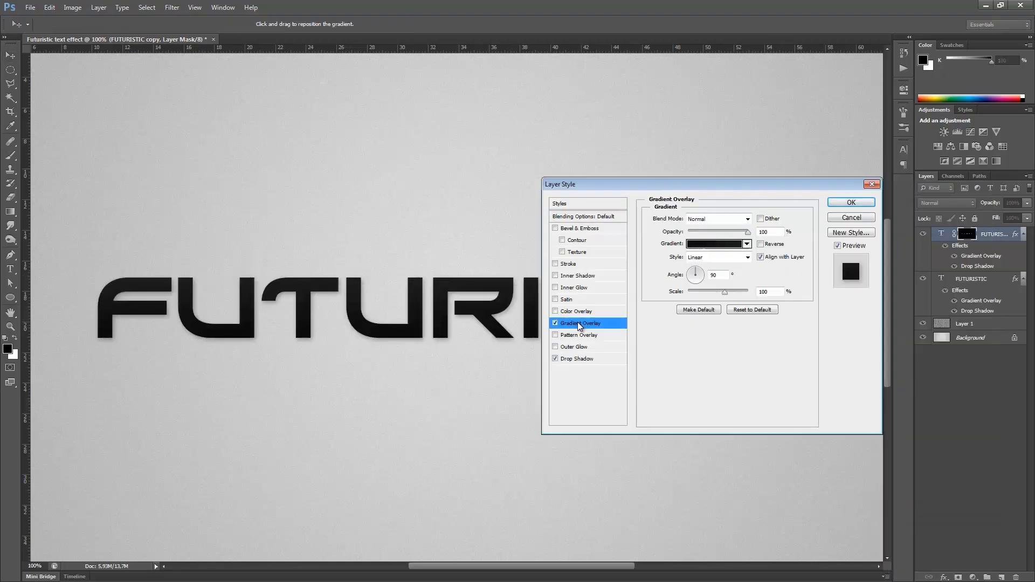
left_click(717, 244)
scroll(433, 237, "down", 1)
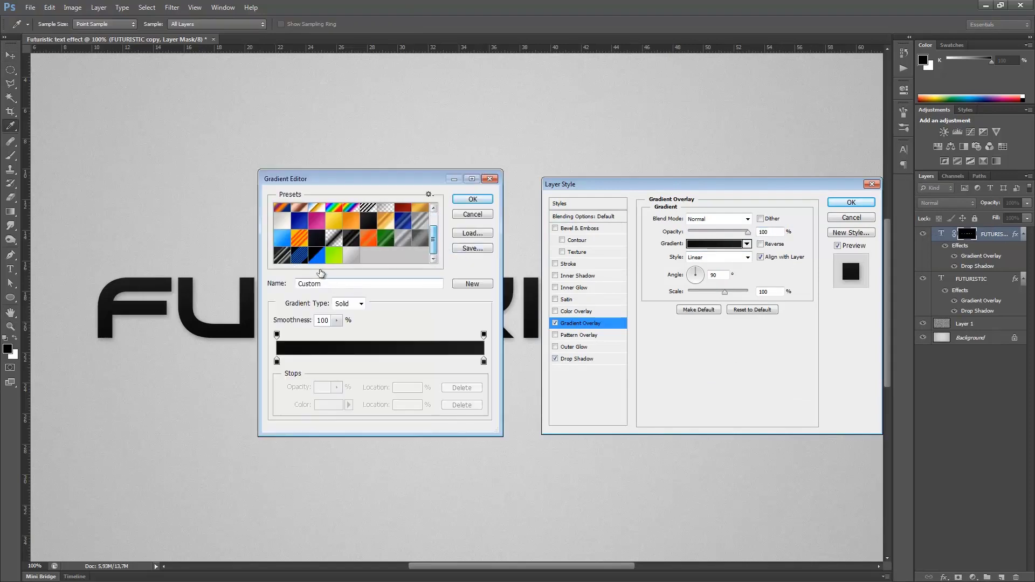
left_click(282, 237)
left_click(277, 360)
double_click(276, 360)
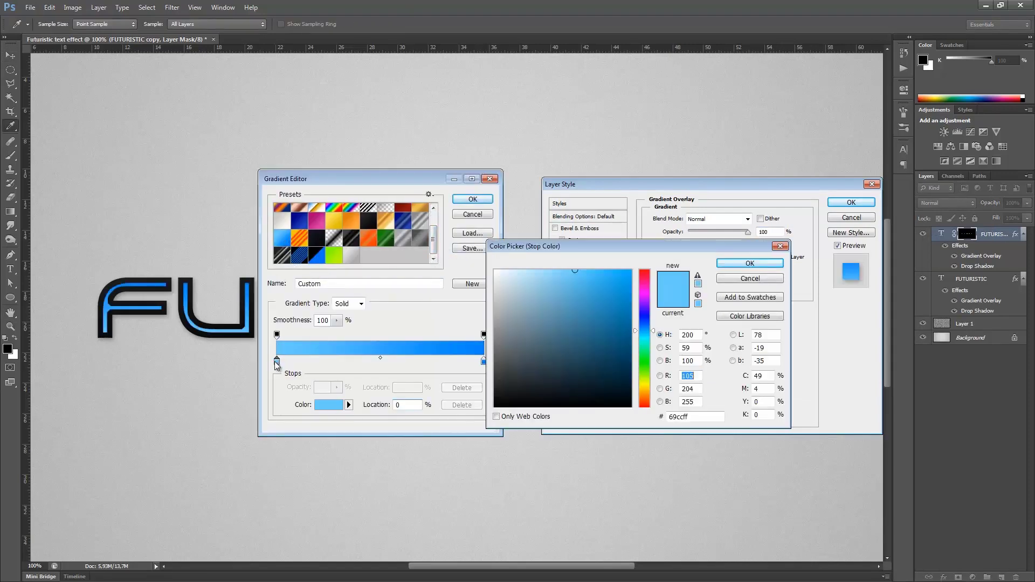
left_click_drag(618, 308, 630, 271)
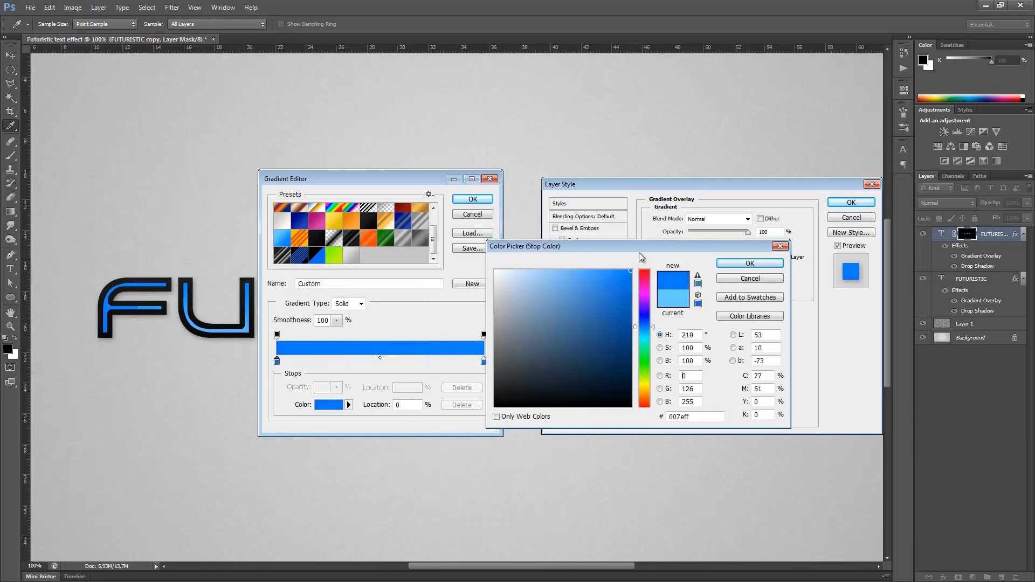
left_click_drag(645, 326, 646, 331)
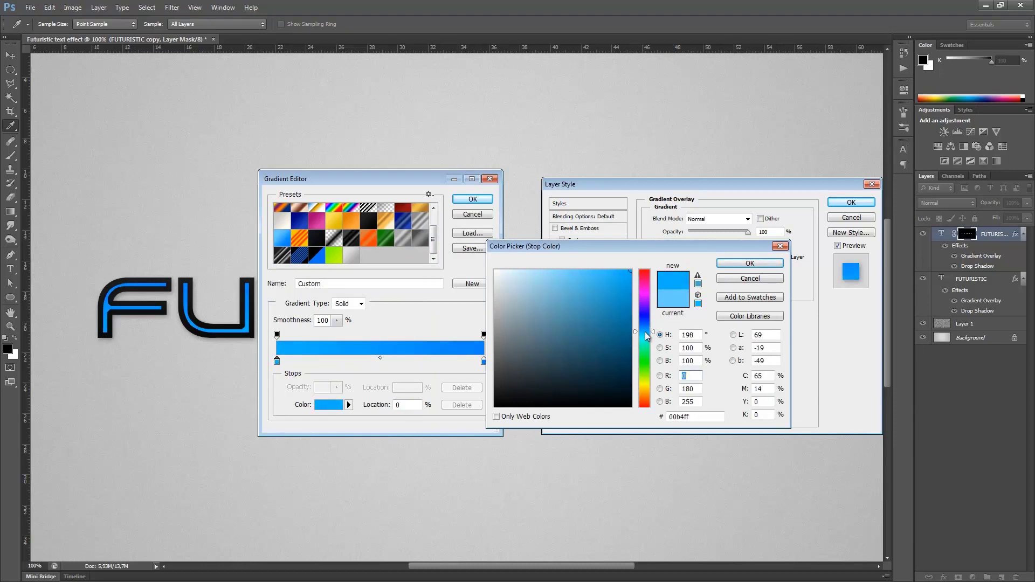
left_click(740, 269)
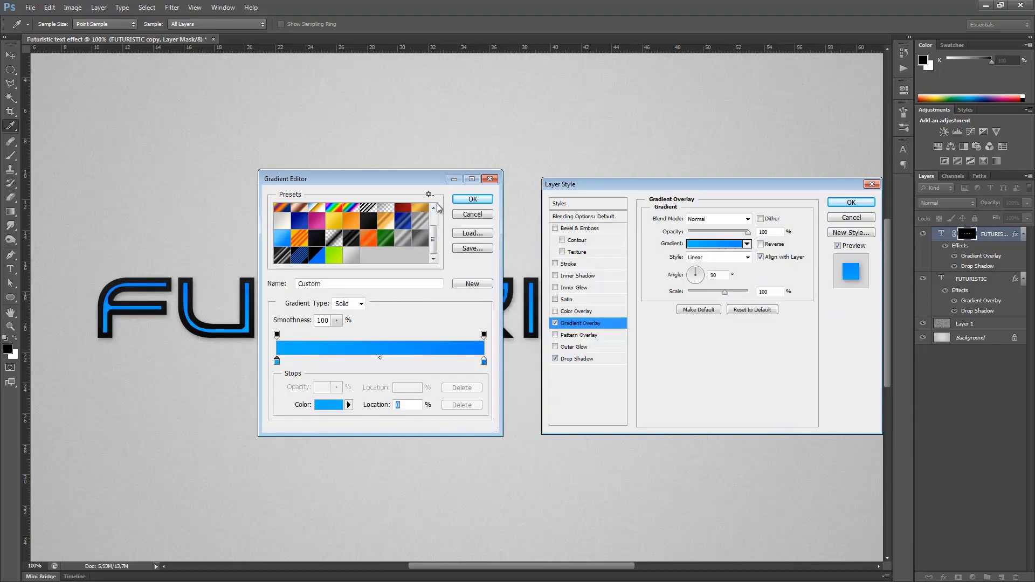
left_click(470, 201)
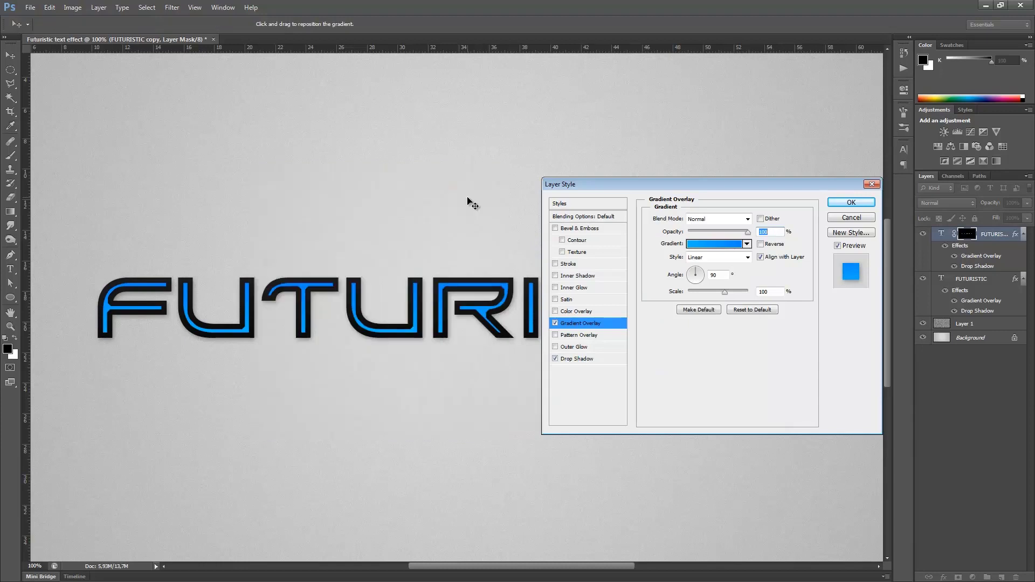
- Add an Inner Glow in c0edfc, Linear Dodge (Add), size 4, 60% opacity
left_click(568, 289)
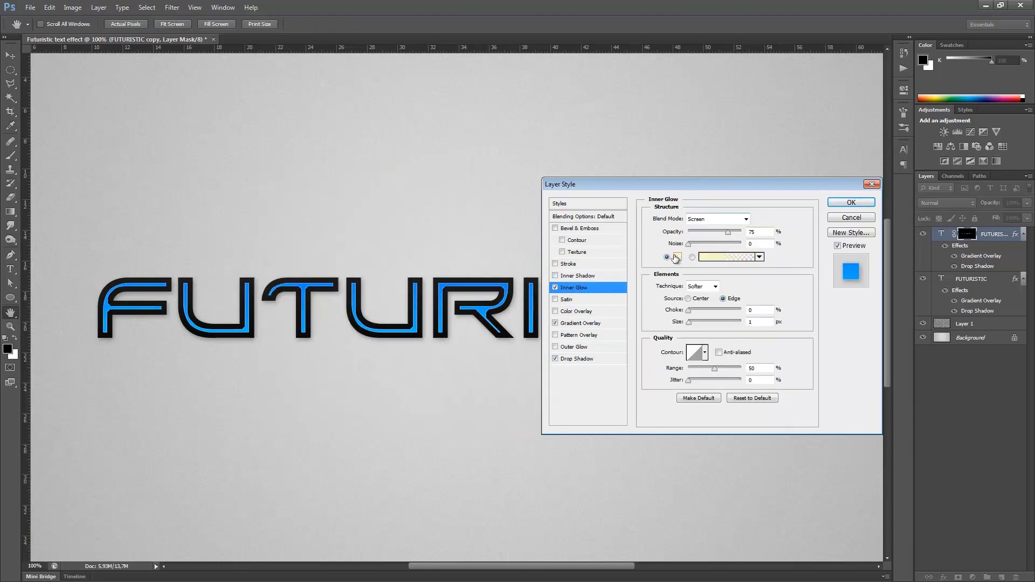
left_click(676, 258)
type("c0edfc")
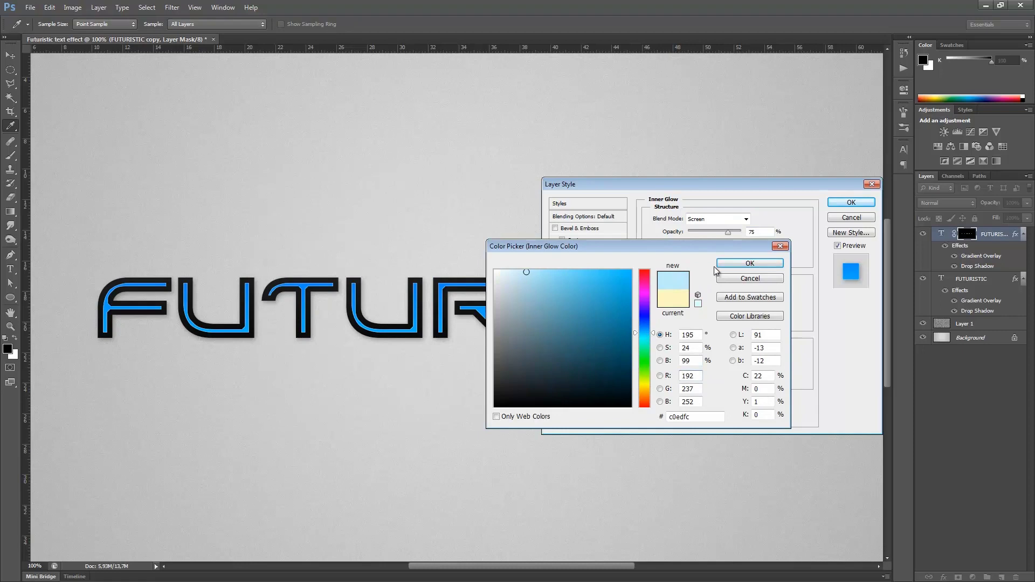
left_click(719, 265)
left_click(733, 217)
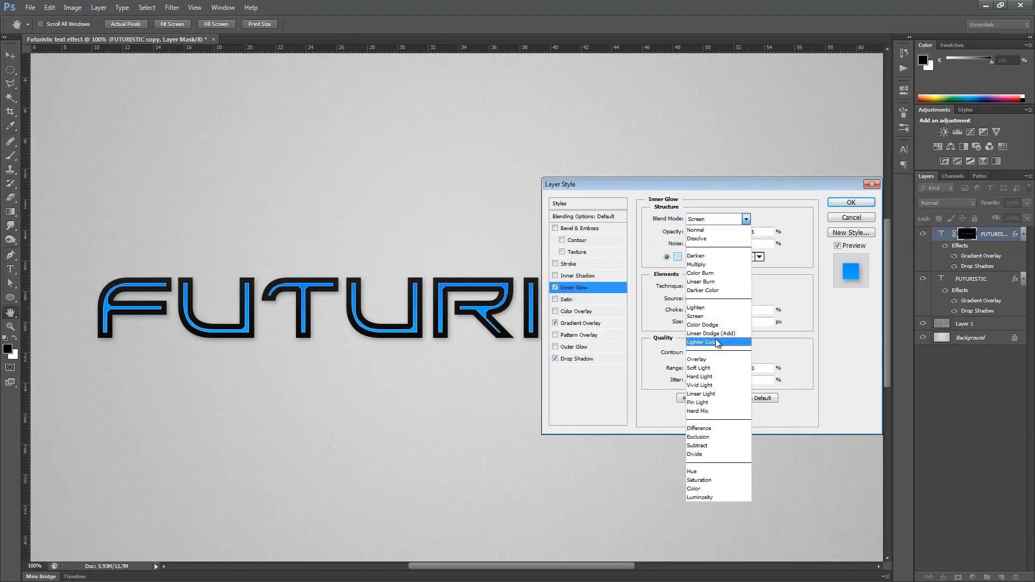
left_click(709, 338)
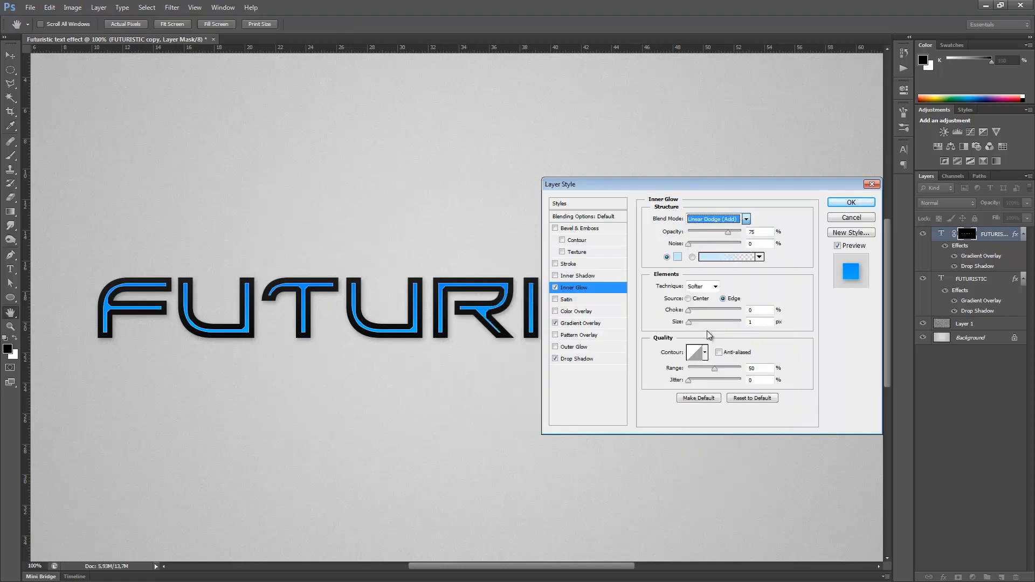
left_click(756, 324)
type("3")
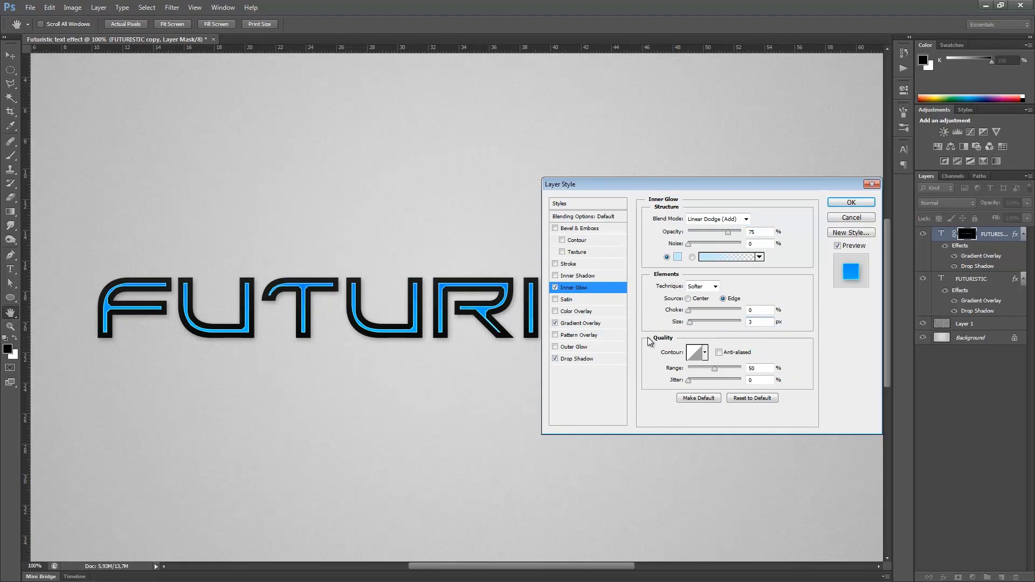
type("5")
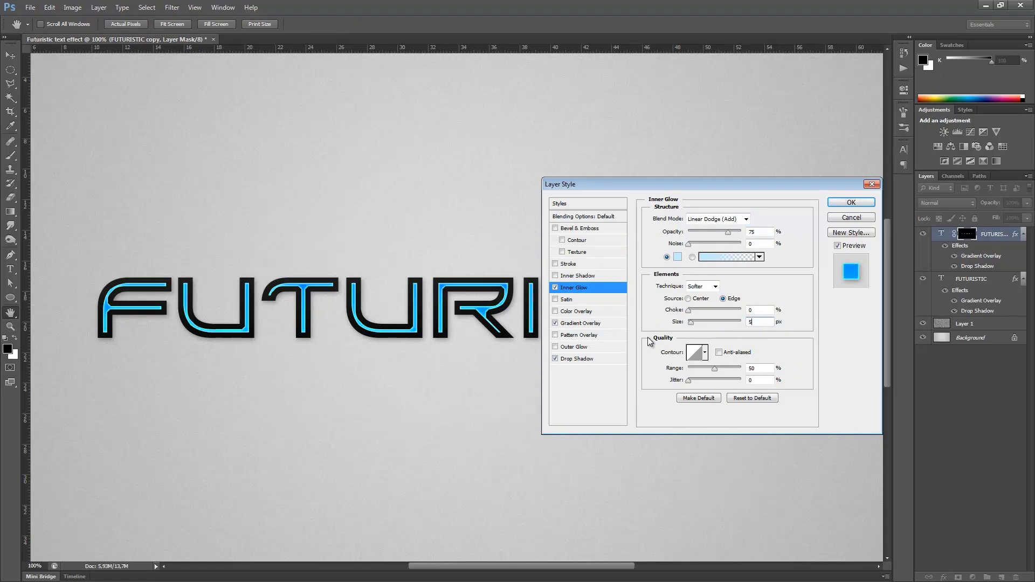
key("BackSpace")
type("4")
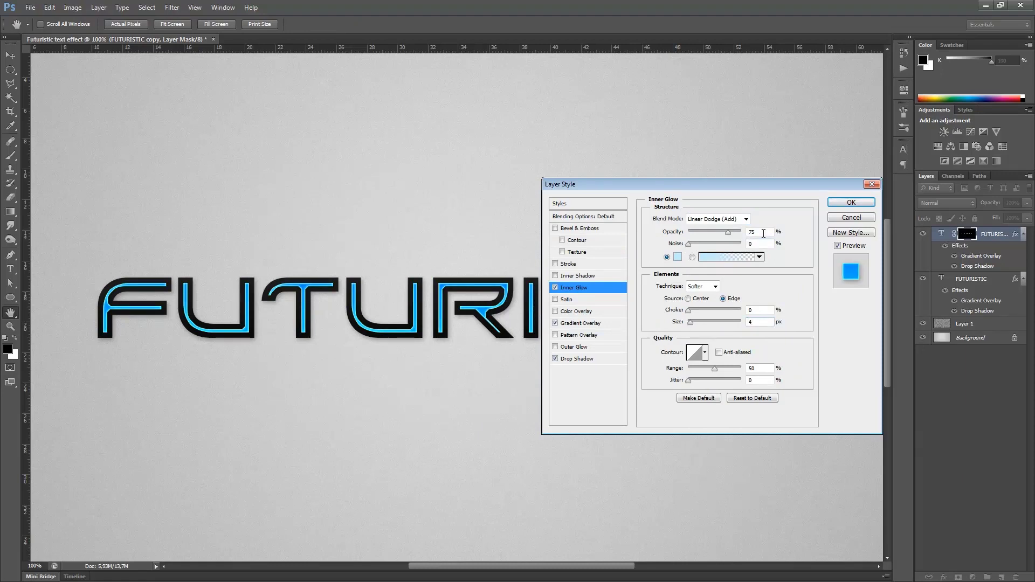
double_click(763, 234)
type("60")
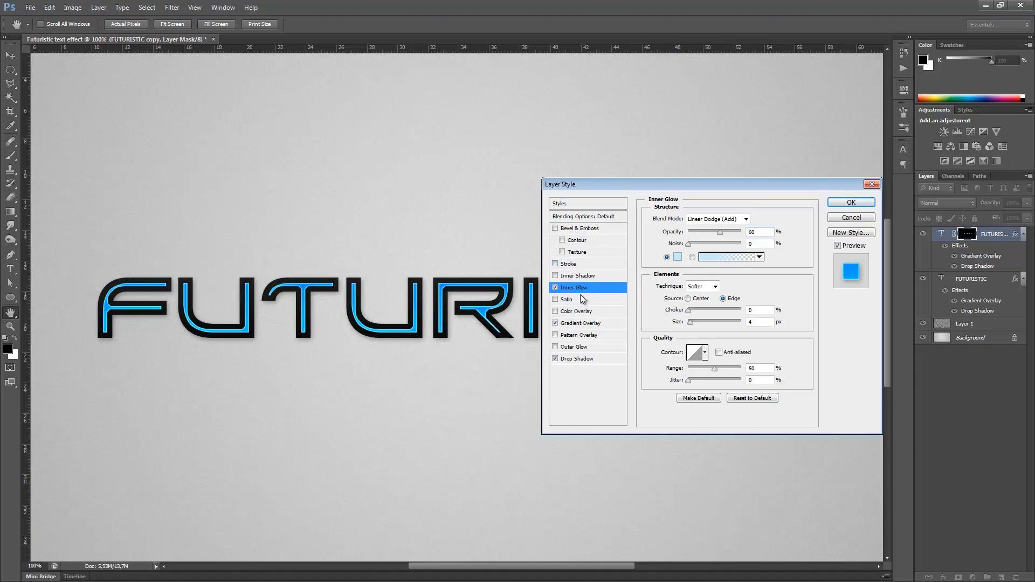
- Add a bright-blue Outer Glow with Linear Dodge (Add) blending and size 13
left_click(570, 347)
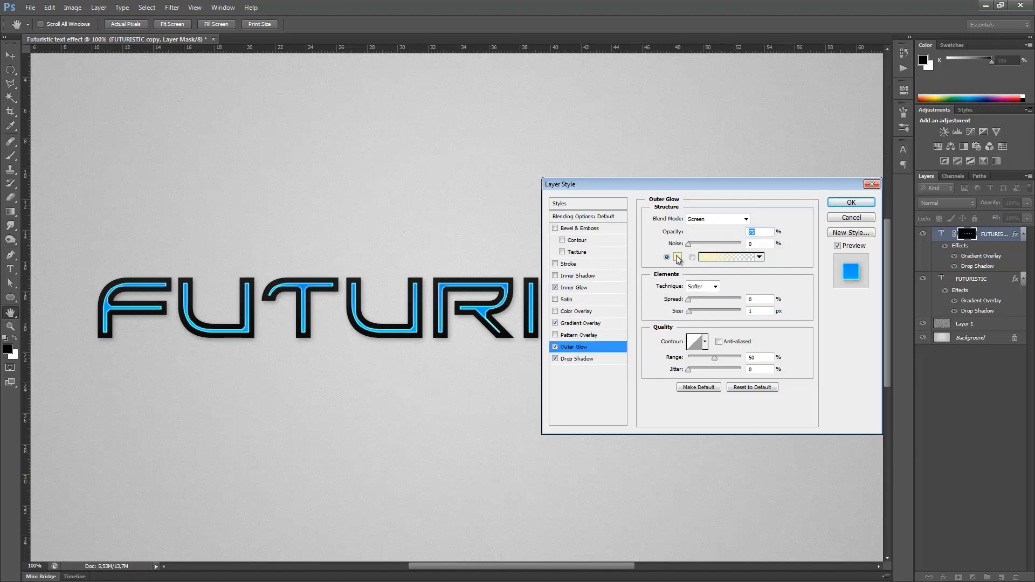
left_click(678, 258)
left_click(644, 332)
left_click(630, 271)
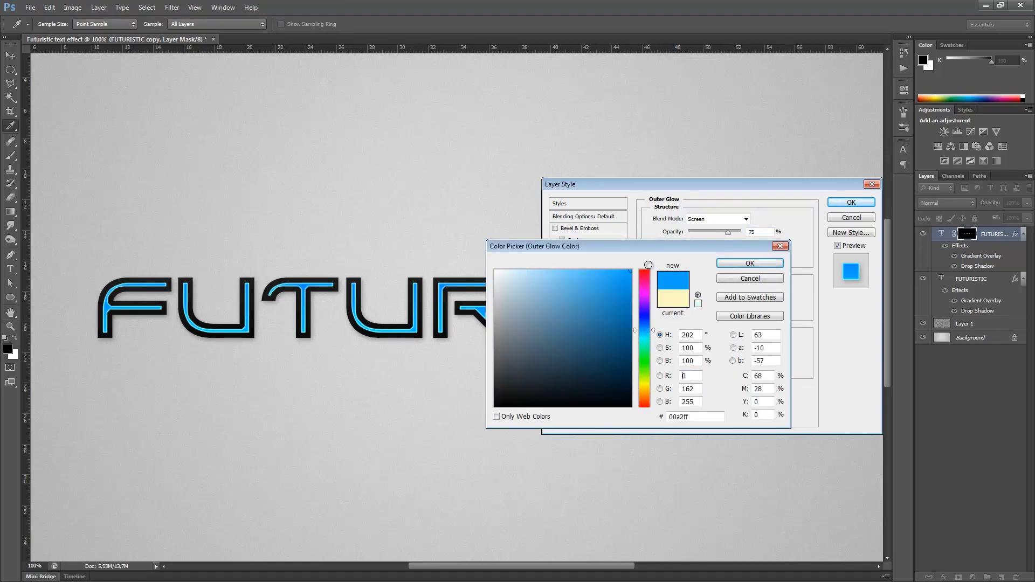
left_click(740, 262)
left_click(717, 219)
left_click(706, 338)
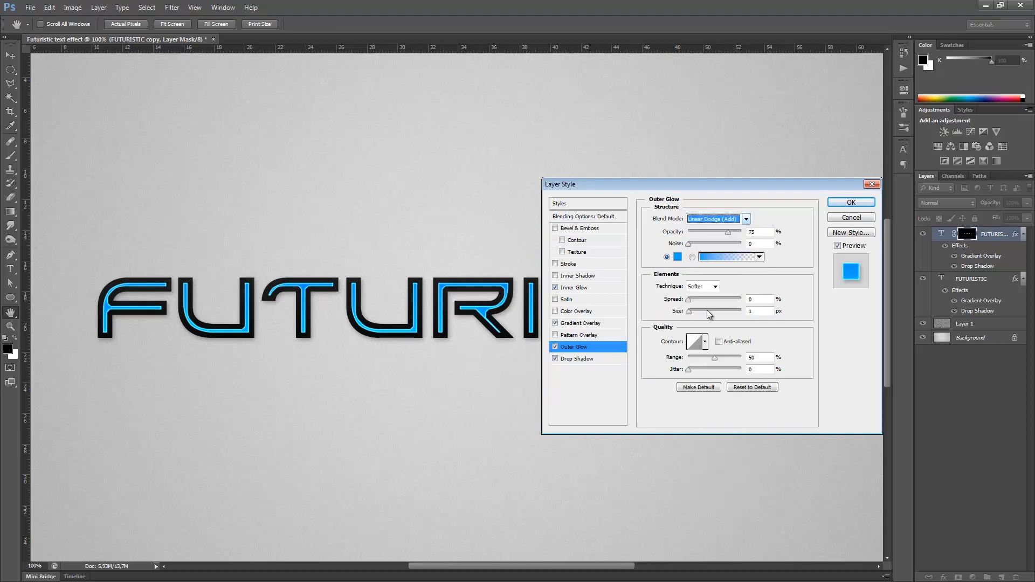
left_click(750, 311)
key("Up")
key("Up")
key("Up")
key("Up")
key("Up")
key("Up")
key("Up")
key("Up")
key("Up")
key("Up")
key("Up")
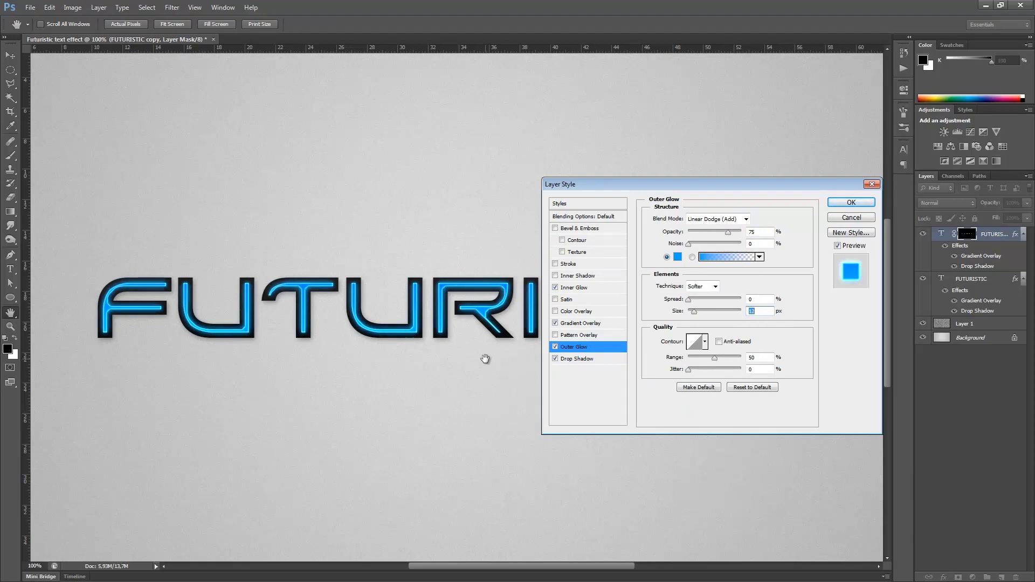
type("13")
left_click(853, 203)
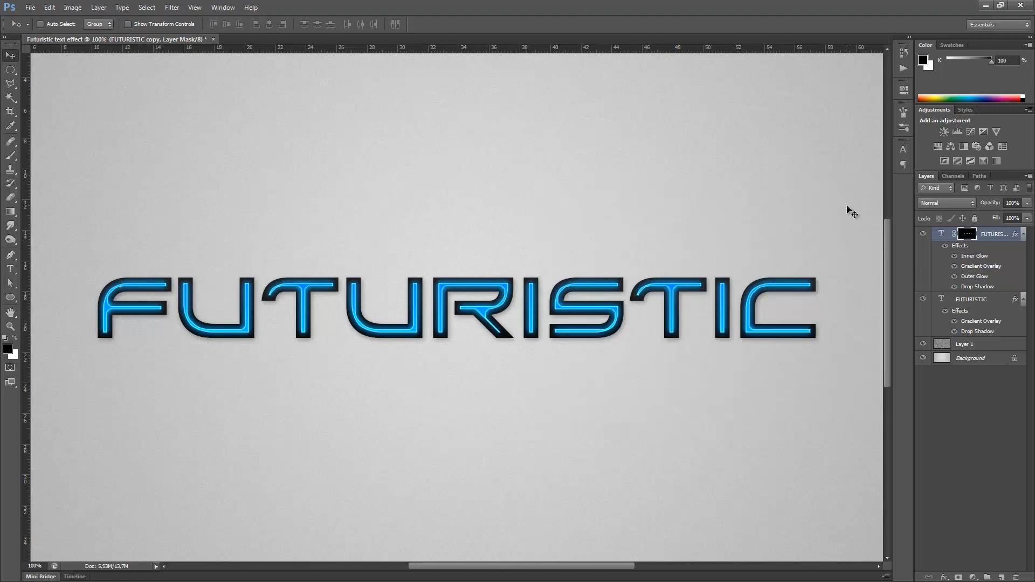
- Select the original FUTURISTIC layer and briefly check it by toggling the neon copy and layer style
left_click(962, 304)
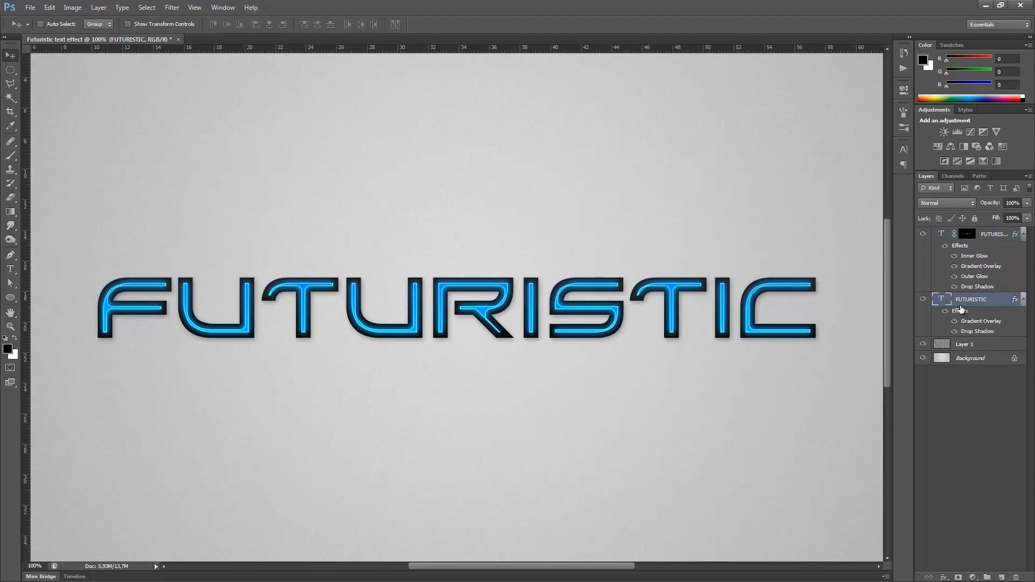
left_click(922, 233)
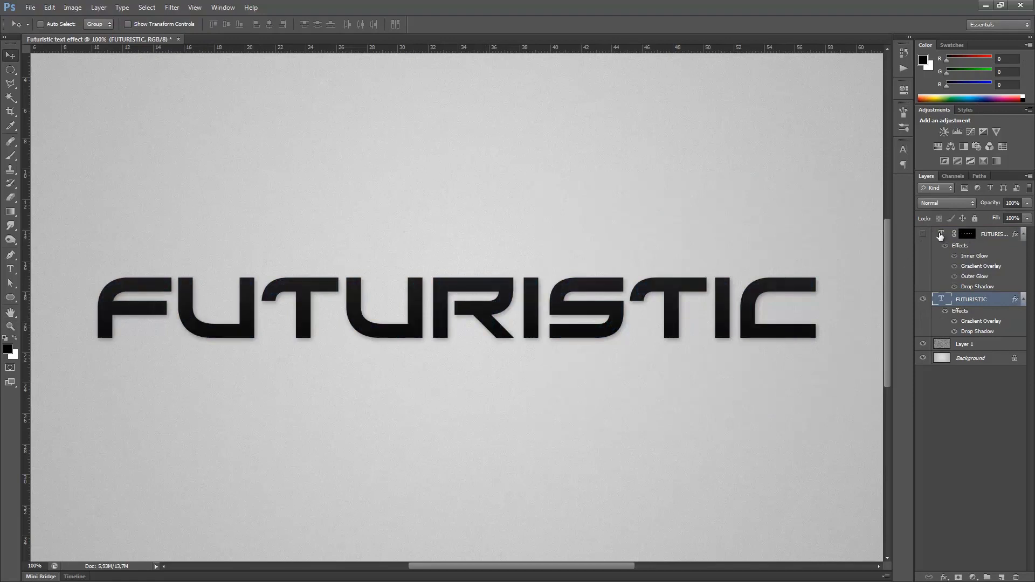
left_click(923, 234)
right_click(969, 296)
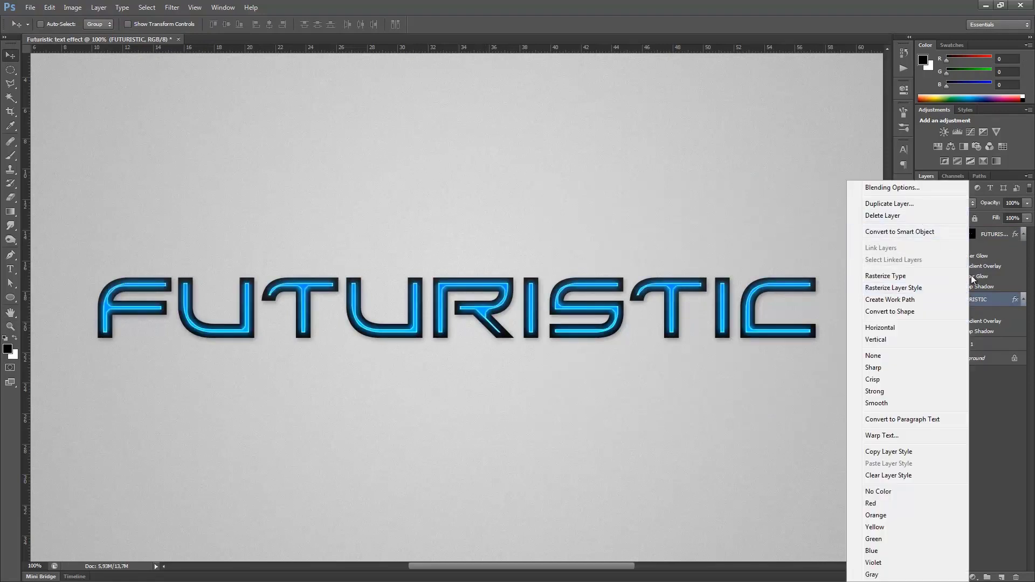
left_click(916, 189)
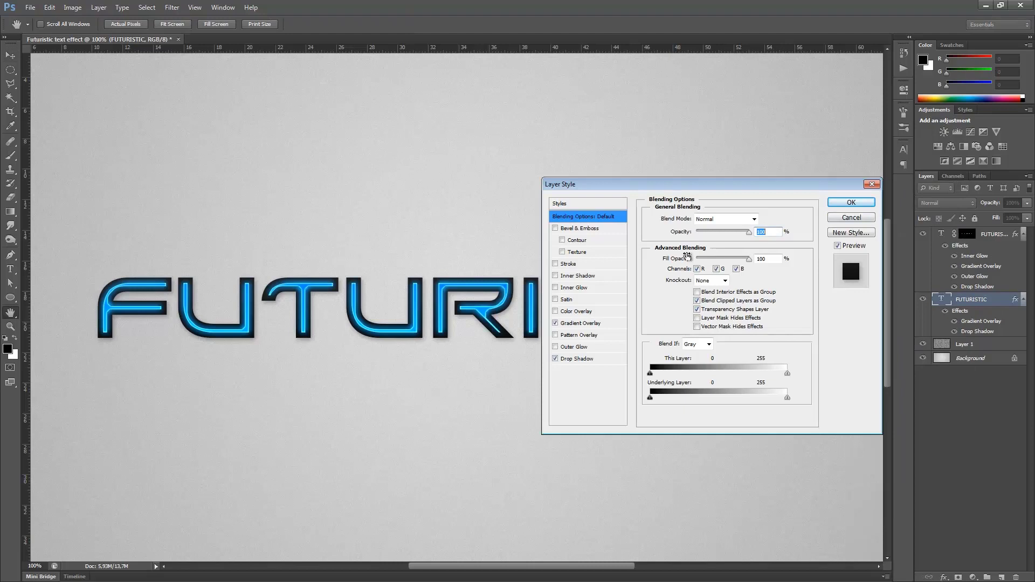
left_click(848, 222)
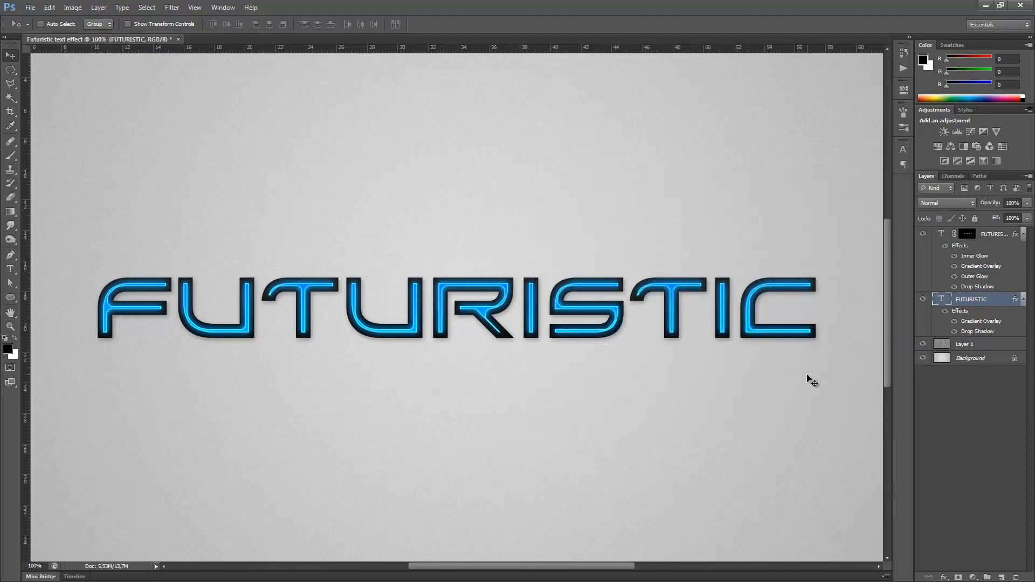
- Duplicate the FUTURISTIC layer, then scale the original up to about 100.5%
key("ctrl+j")
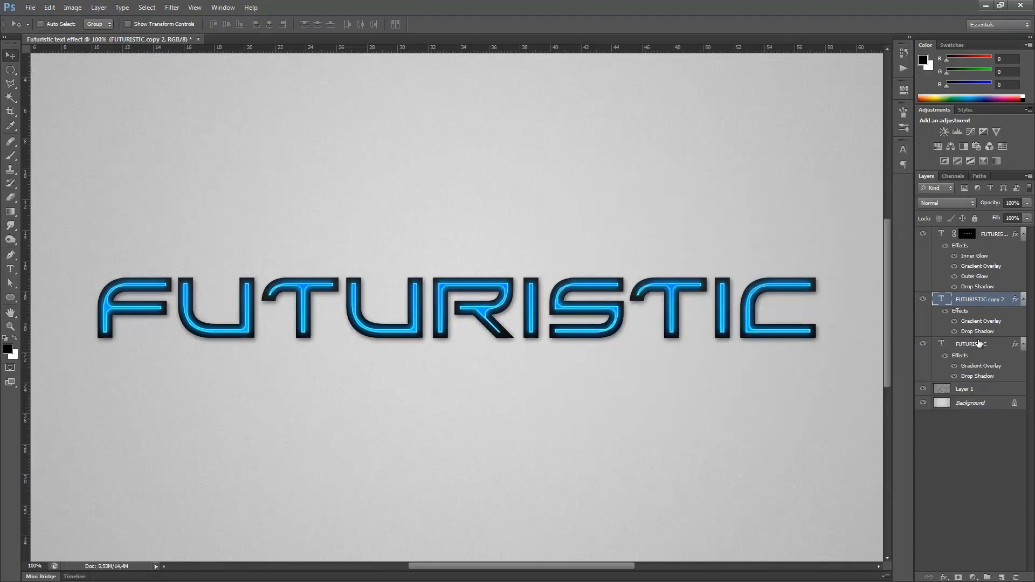
left_click(979, 343)
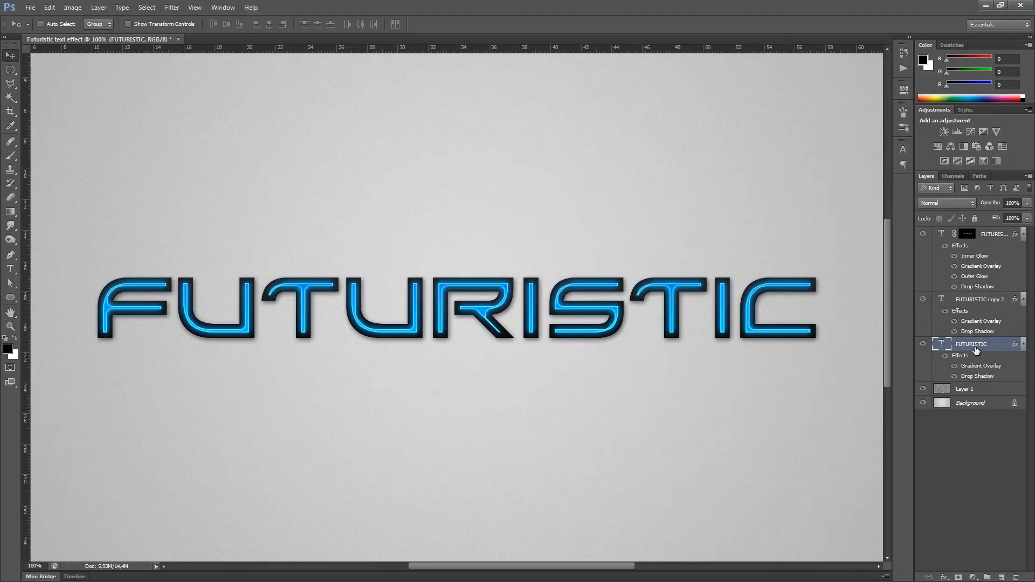
key("ctrl+t")
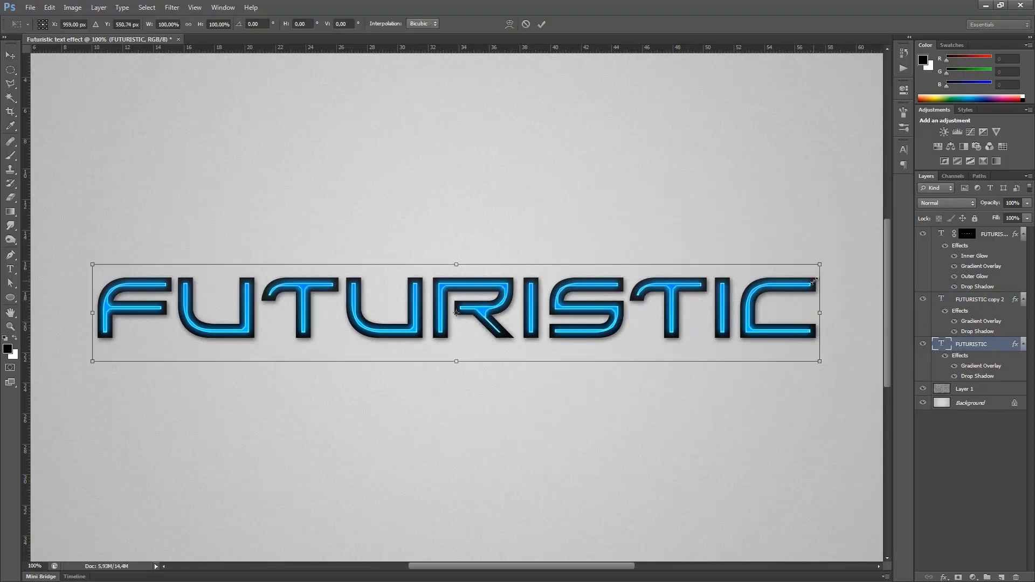
left_click_drag(820, 264, 822, 262)
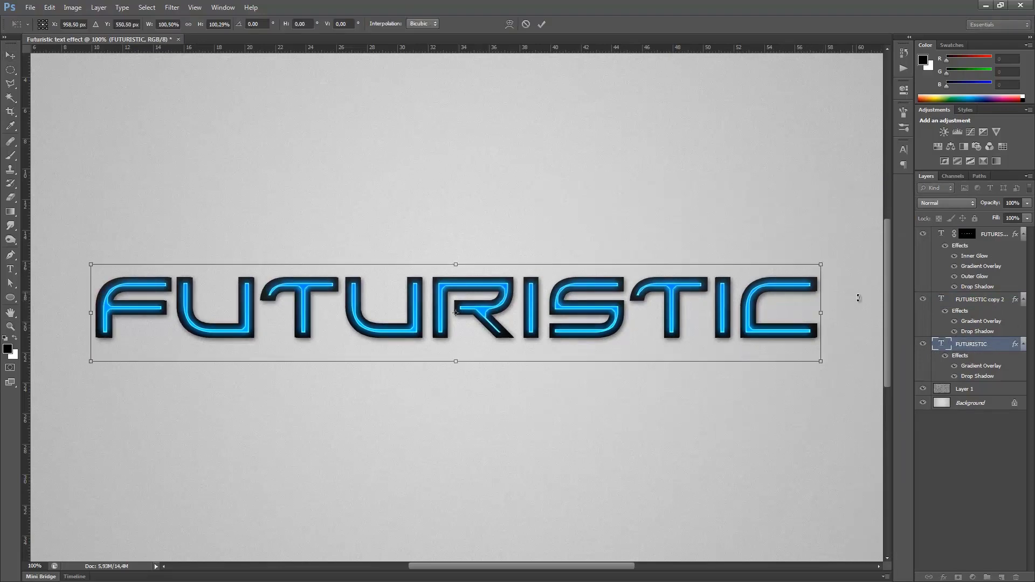
- Commit the resize and give FUTURISTIC's gradient overlay a light grey preset gradient
key("Return")
right_click(956, 345)
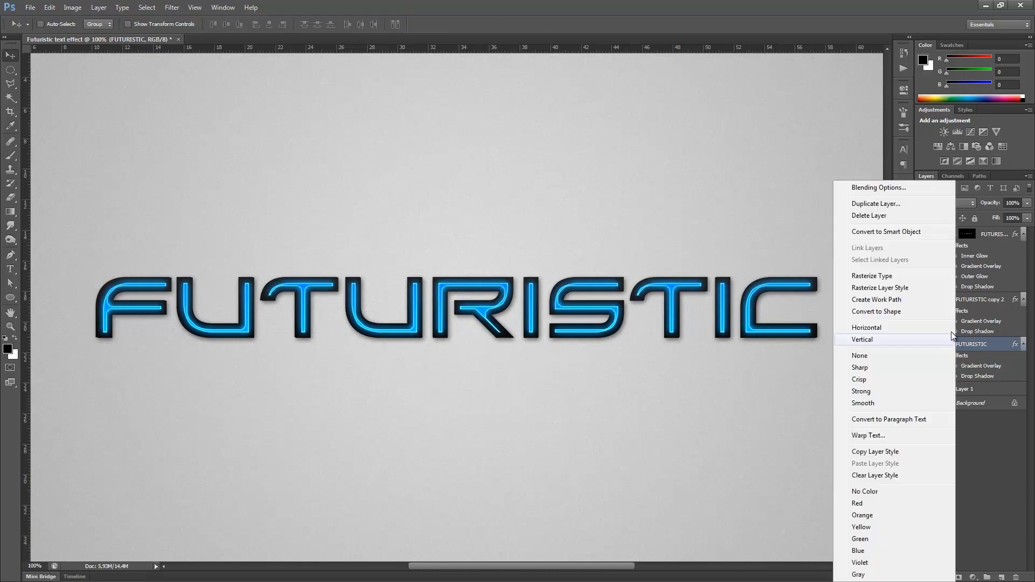
left_click(884, 189)
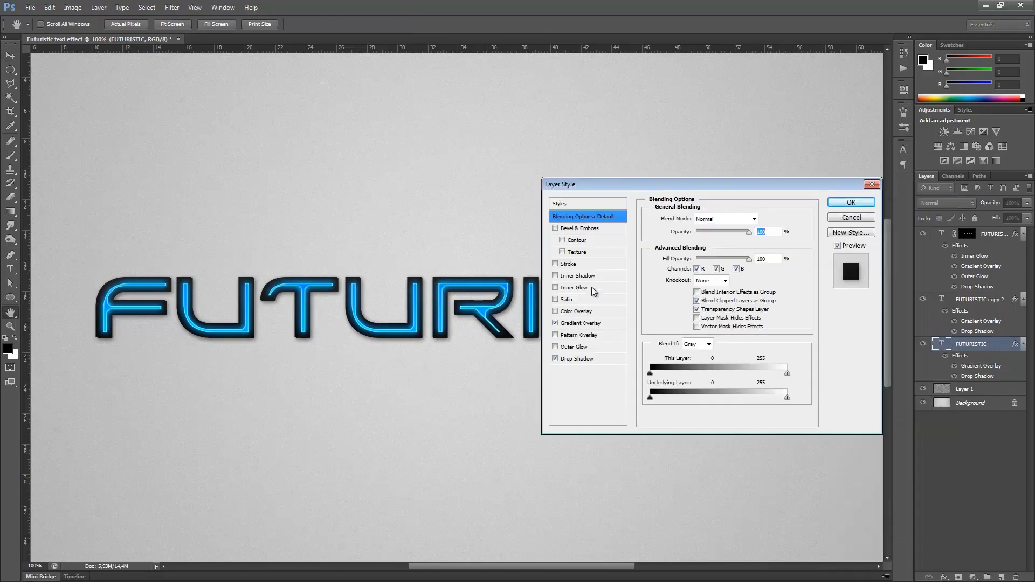
left_click(570, 324)
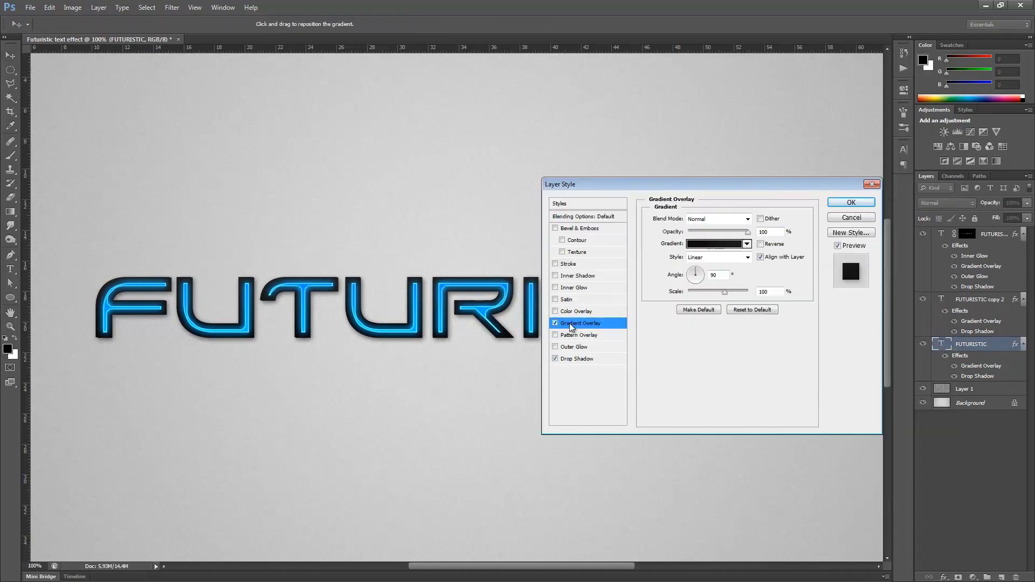
left_click(717, 245)
scroll(432, 231, "down", 3)
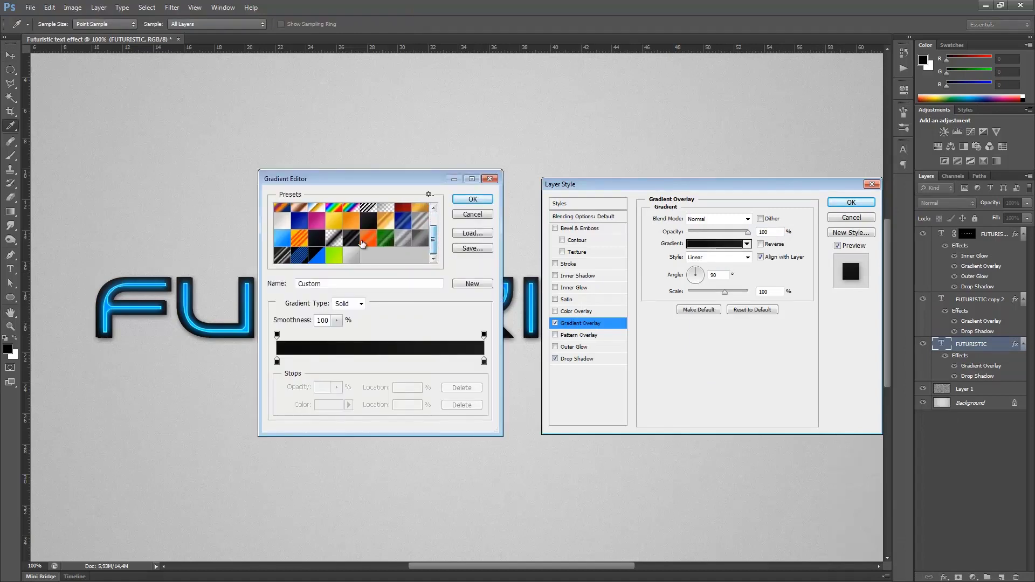
left_click(352, 254)
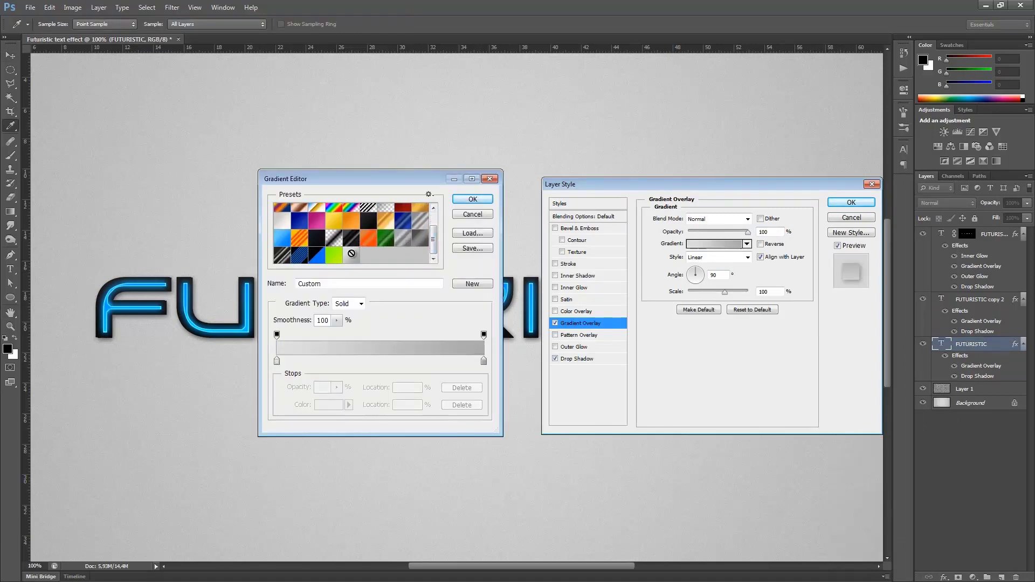
left_click(461, 198)
- Set the gradient stops to d3d3d3 (right) and dfdfdf (left), then apply the overlay
left_click(706, 244)
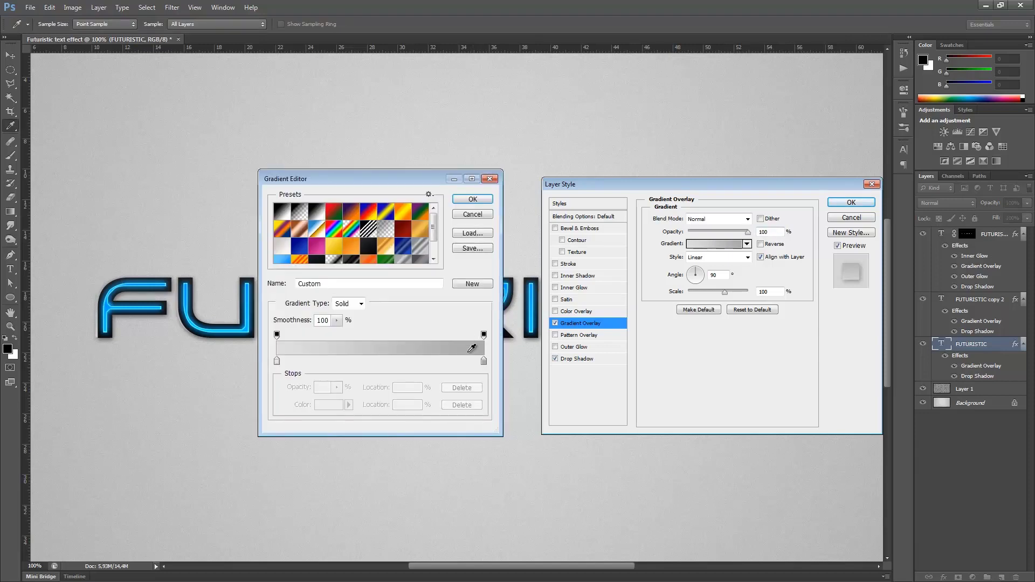
double_click(484, 361)
left_click(495, 293)
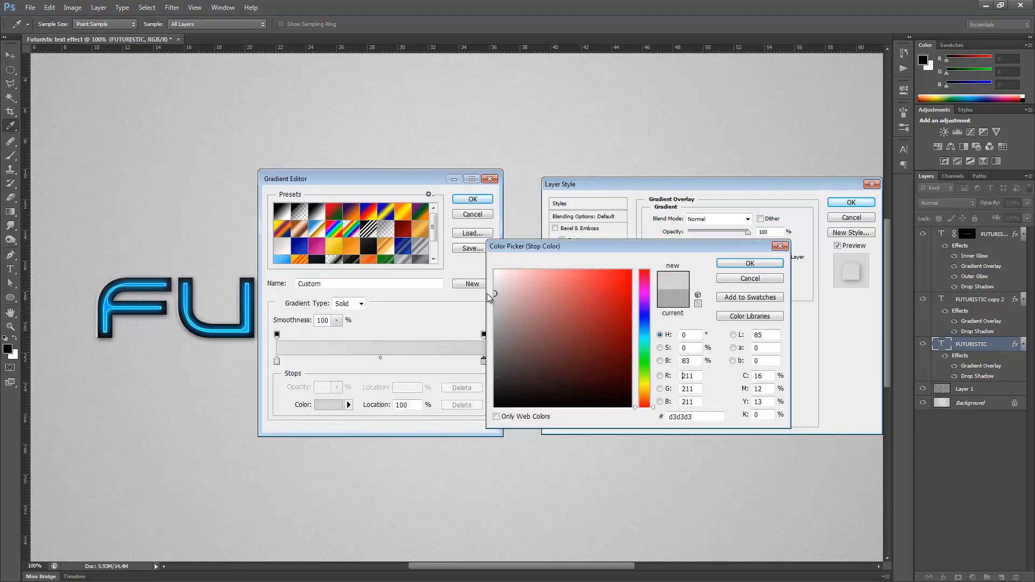
key("Return")
double_click(277, 360)
left_click(504, 294)
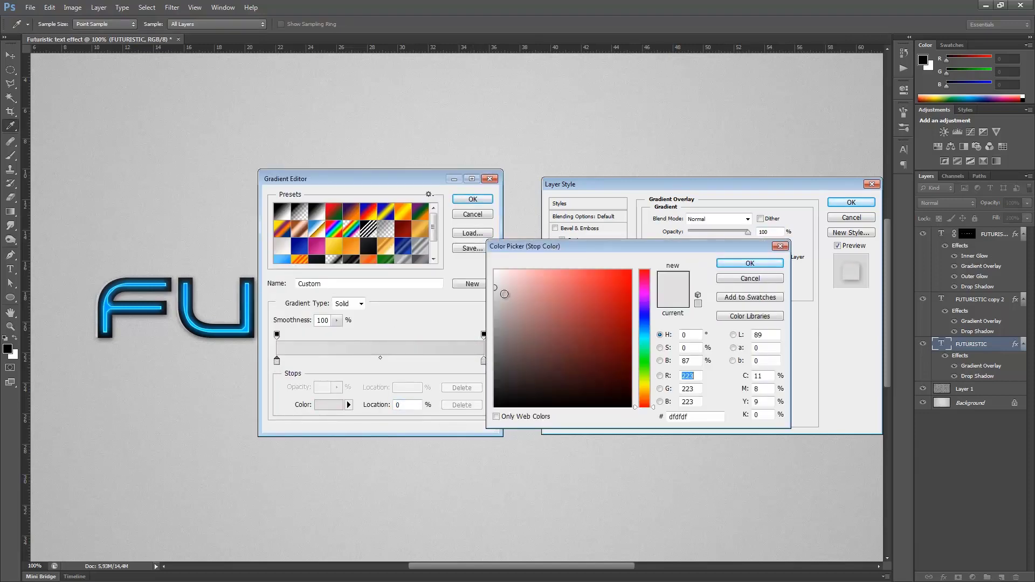
left_click(494, 278)
key("Return")
left_click(472, 199)
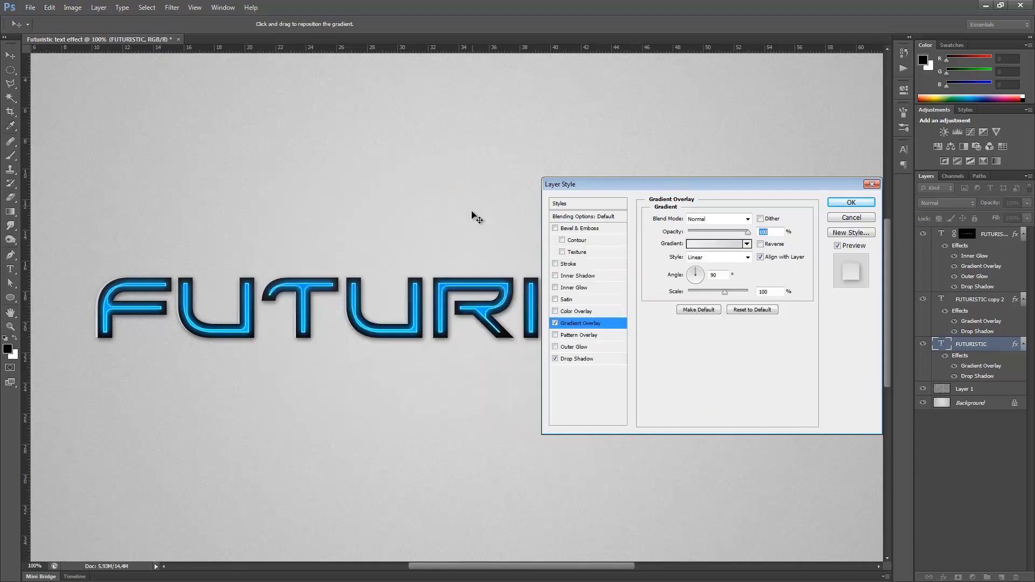
left_click(851, 202)
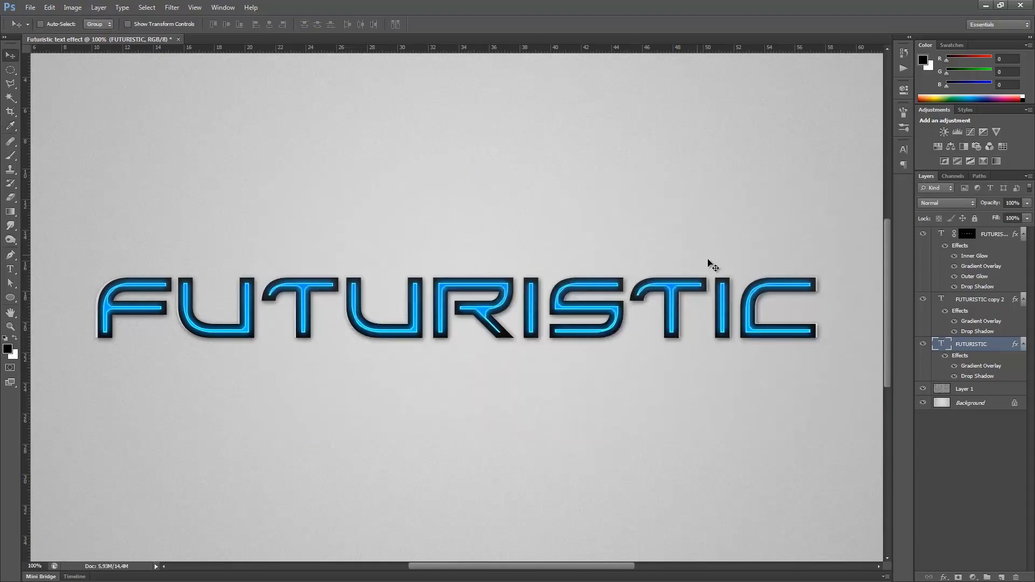
key("ctrl+t")
- Scale the grey-rimmed FUTURISTIC layer down to about 99% and commit it
left_click_drag(822, 263, 821, 250)
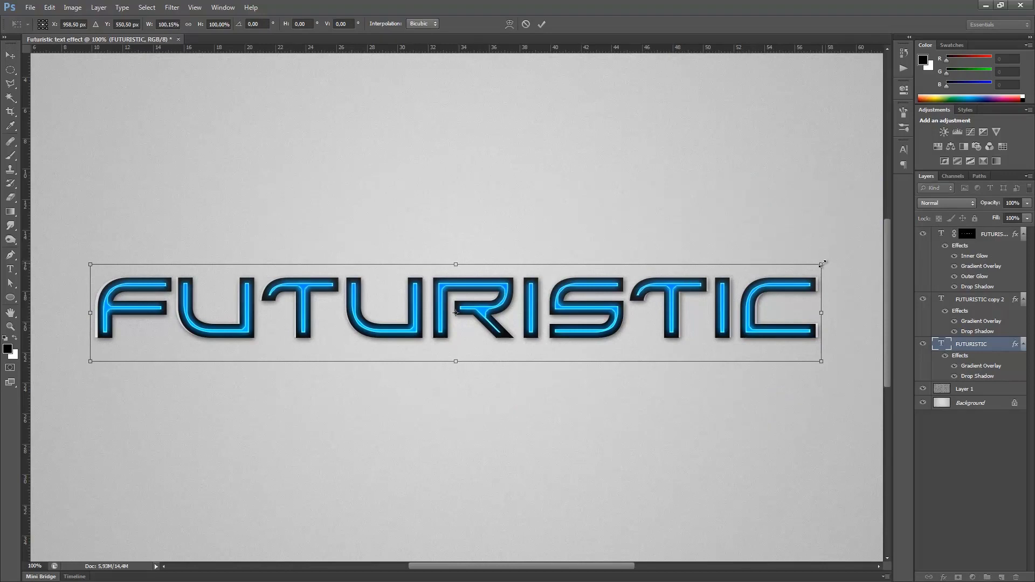
left_click_drag(821, 264, 817, 265)
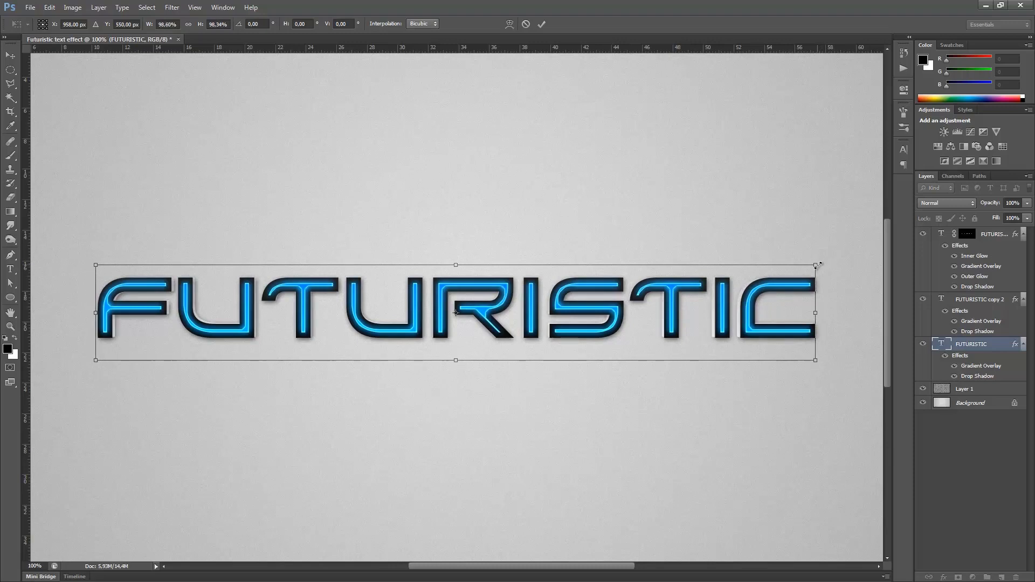
key("Return")
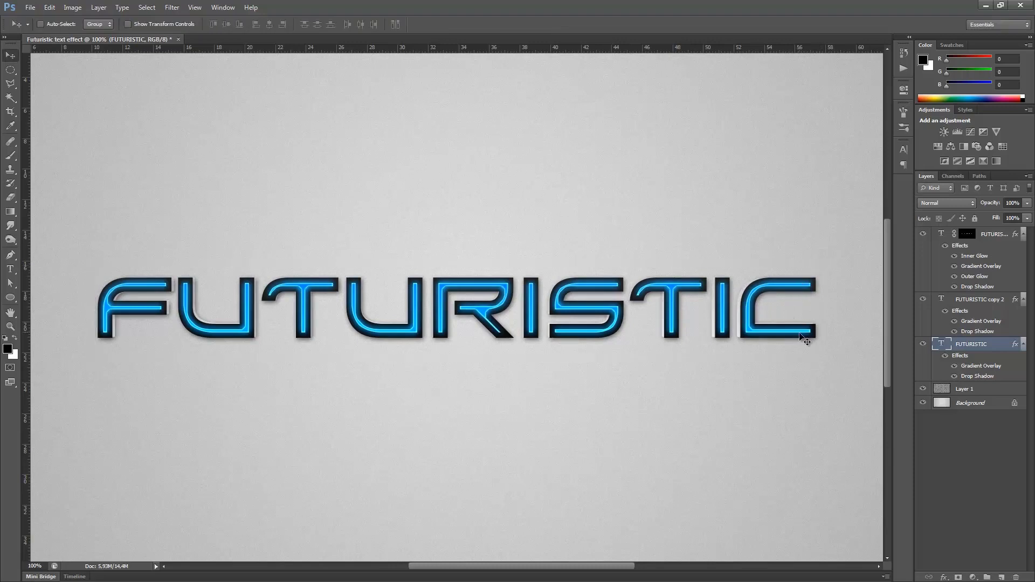
right_click(959, 350)
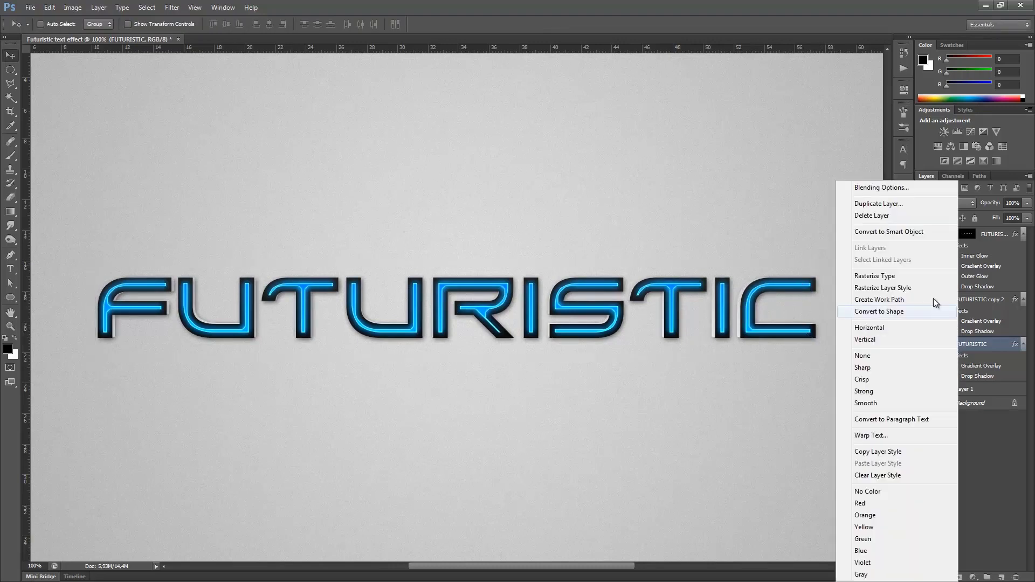
- Set FUTURISTIC's drop shadow opacity to 25% and toggle the shadow to compare
left_click(887, 188)
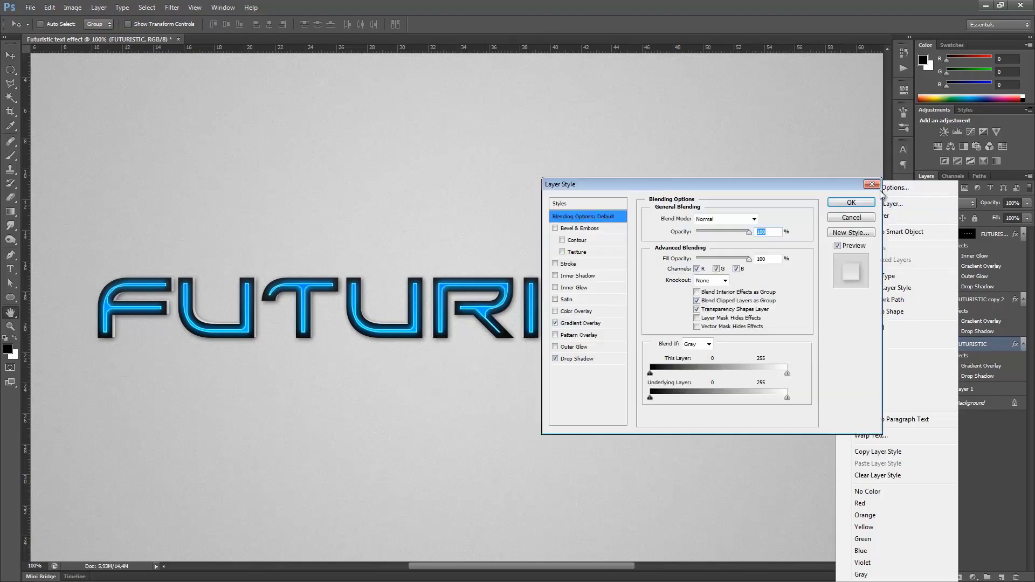
left_click(574, 361)
type("25")
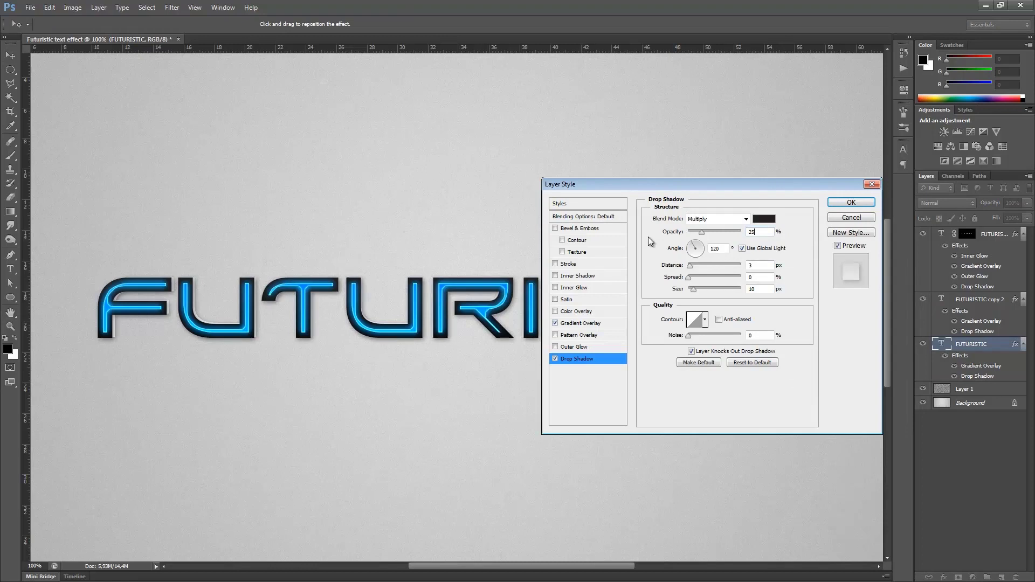
key("Return")
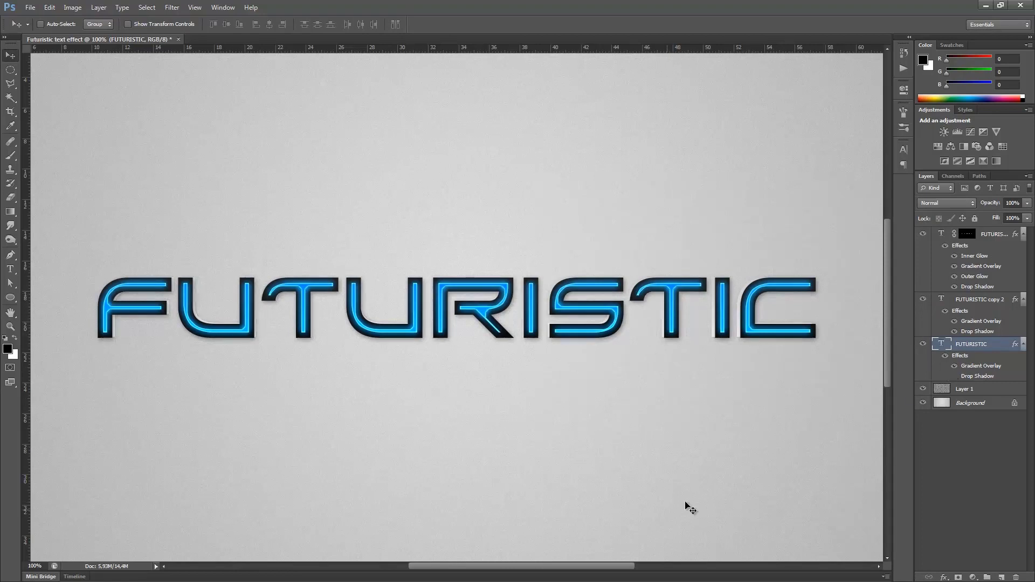
left_click(954, 376)
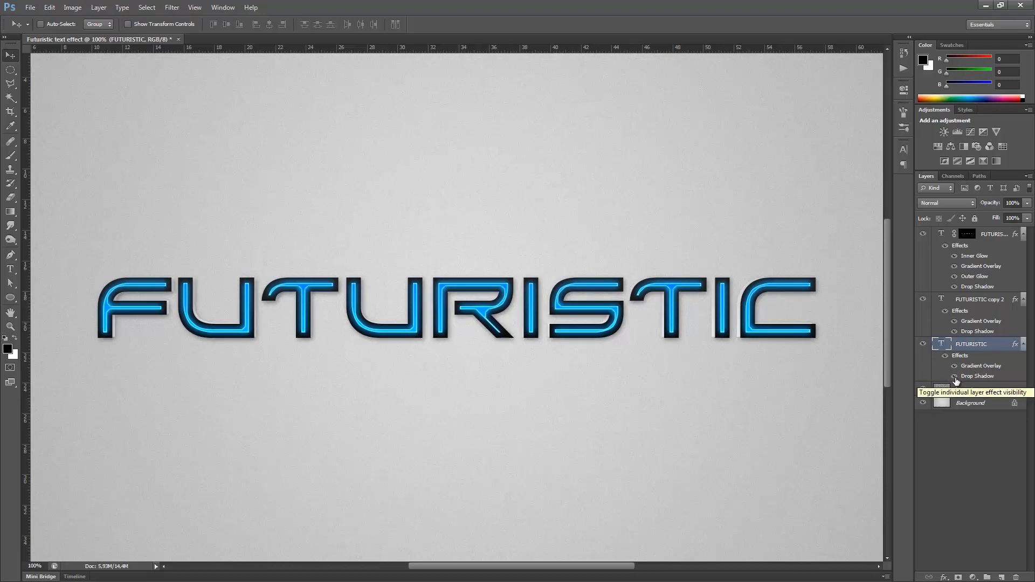
- Open FUTURISTIC copy 2's layer style and enable Bevel & Emboss
left_click(974, 305)
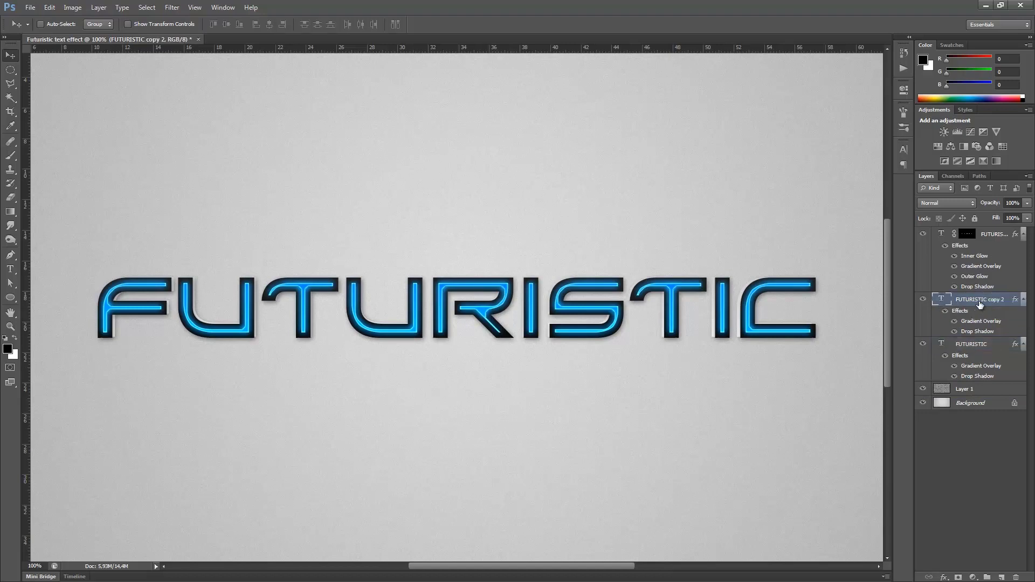
right_click(980, 305)
left_click(916, 193)
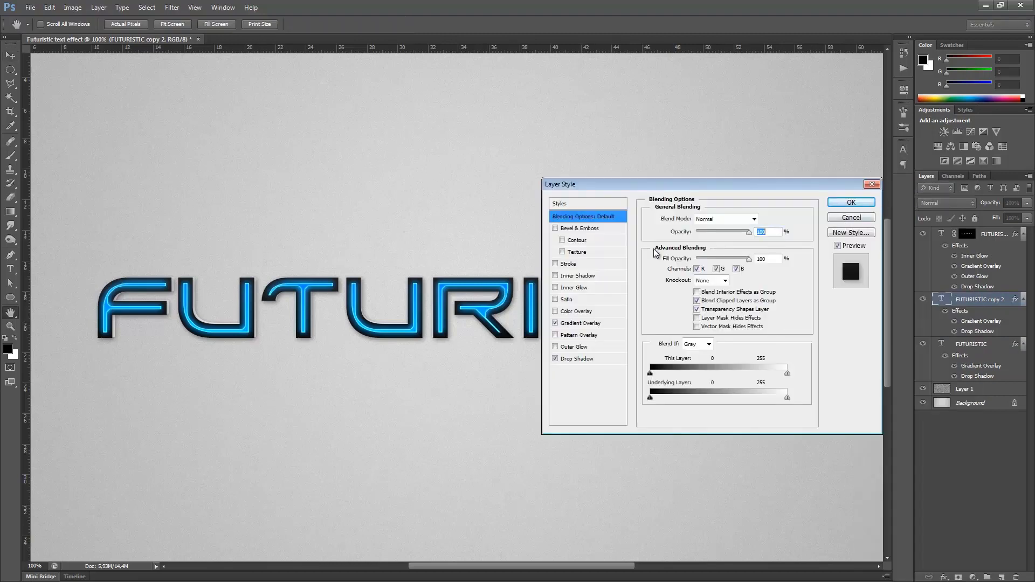
left_click(594, 228)
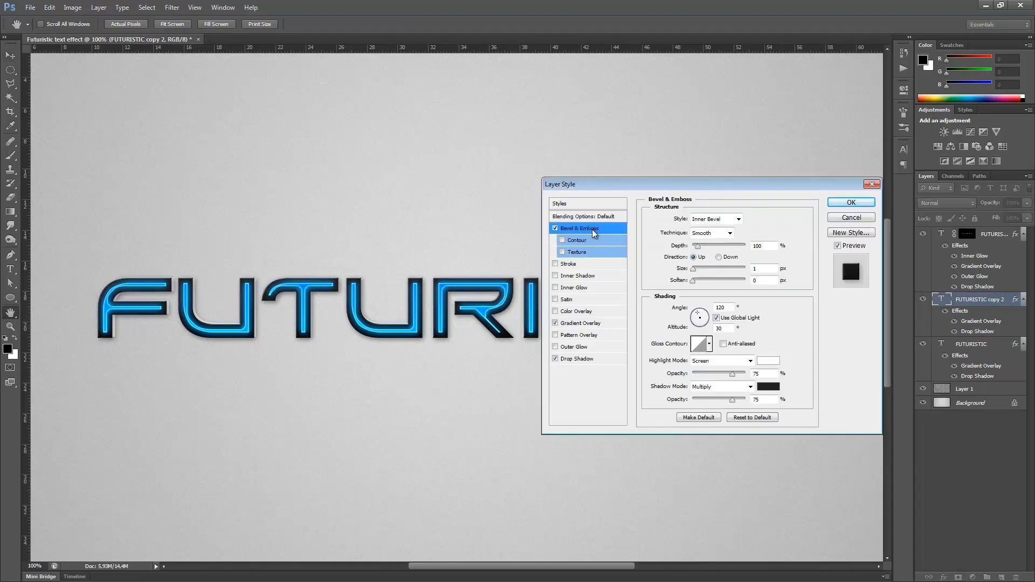
type("3")
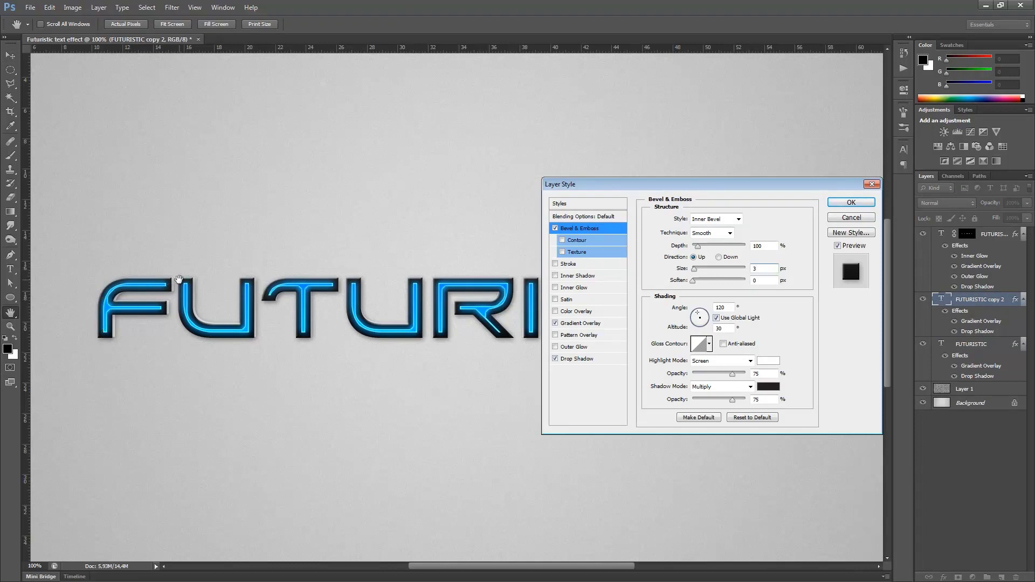
- Set the bevel to 200% depth, 2 px size and 60% highlight opacity, and apply
double_click(763, 246)
type("200")
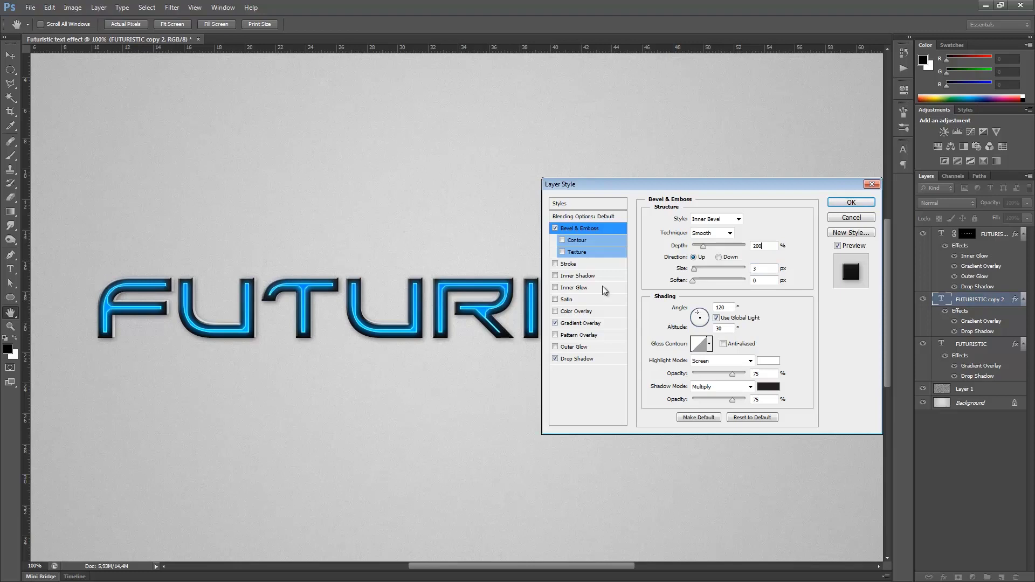
key("Tab")
type("2")
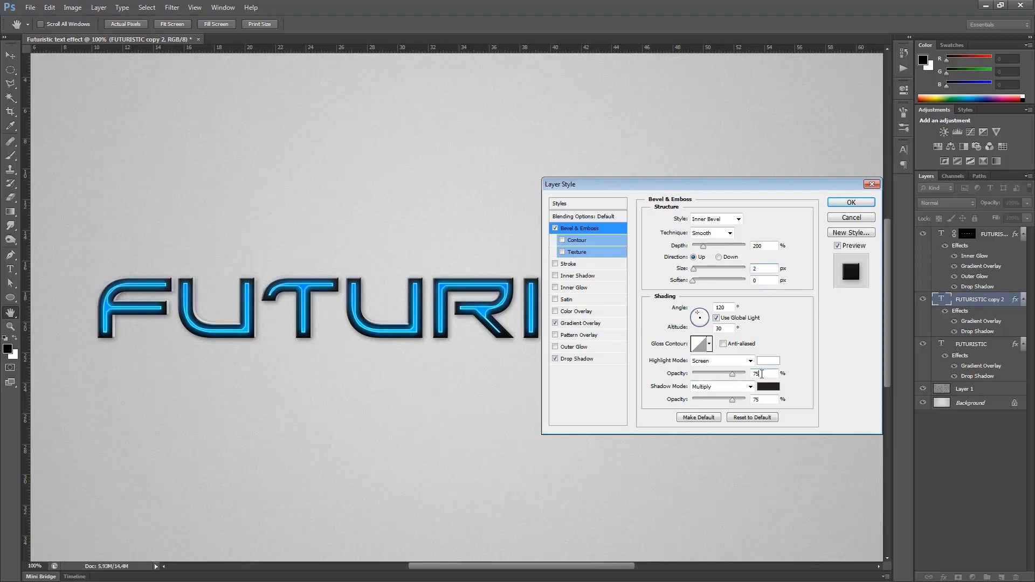
double_click(762, 373)
type("60")
left_click(851, 202)
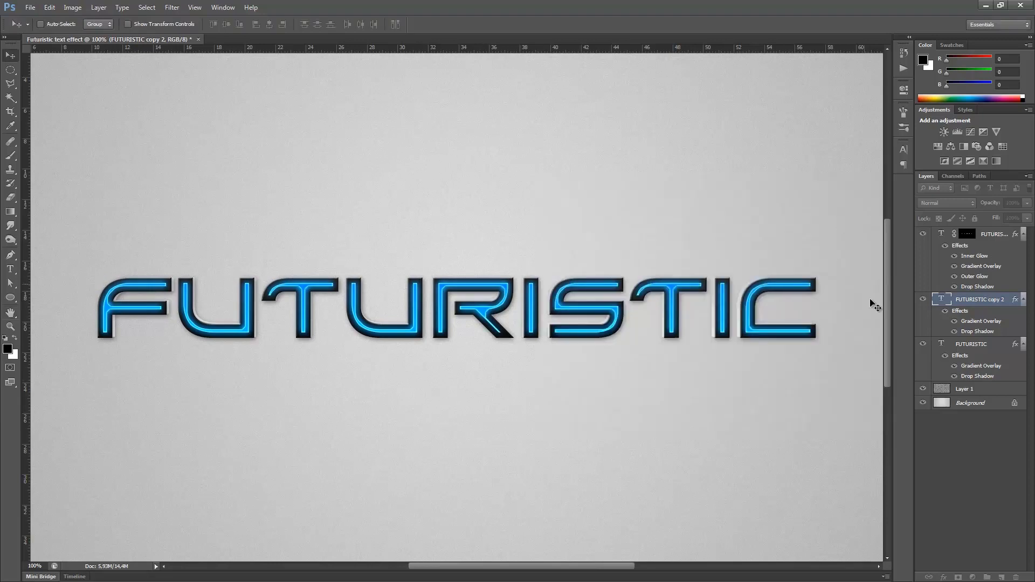
left_click(991, 480)
- Collapse the fx lists of the top copy, FUTURISTIC copy 2 and FUTURISTIC layers
key("ctrl+minus")
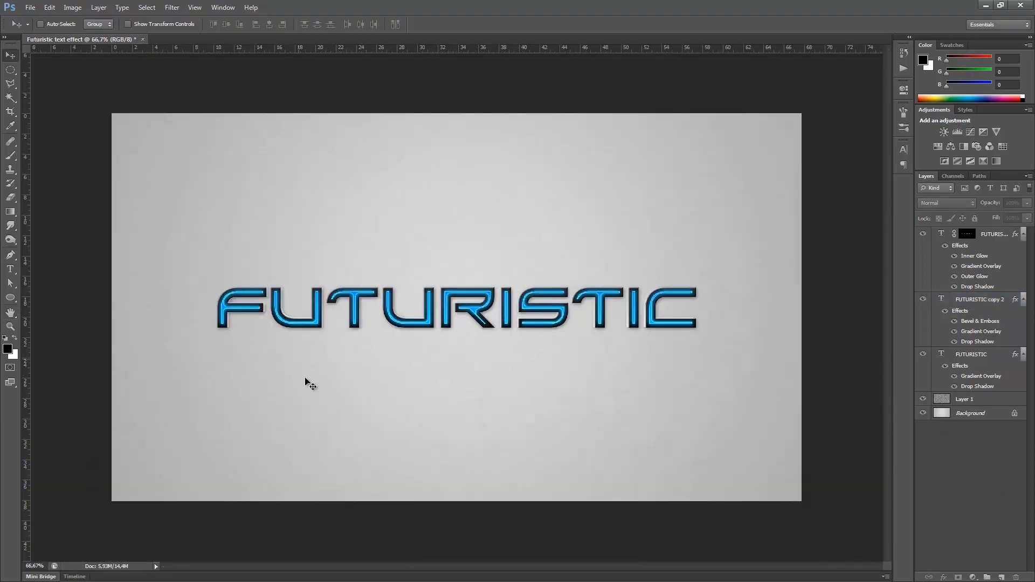
key("ctrl+plus")
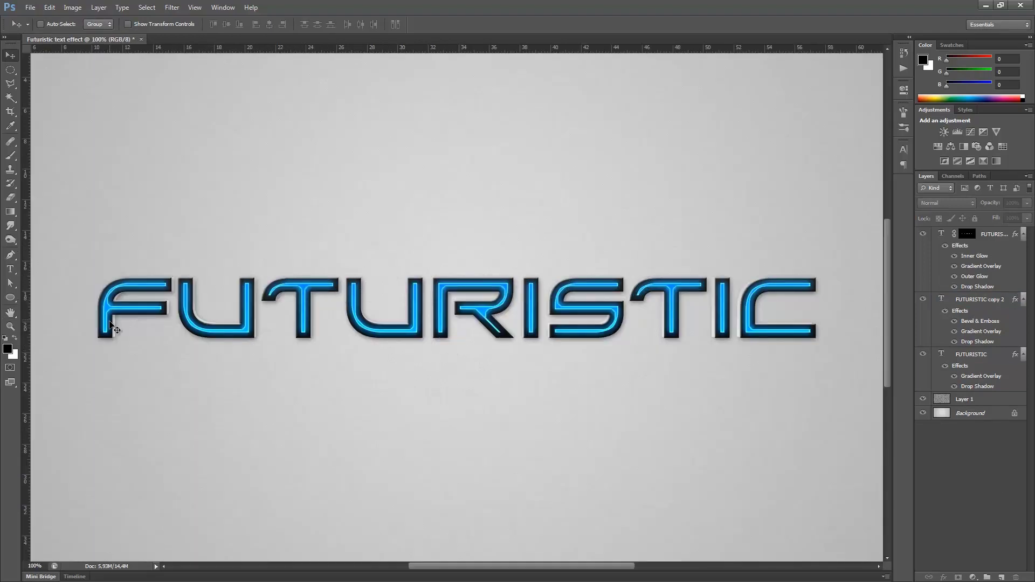
left_click(992, 237)
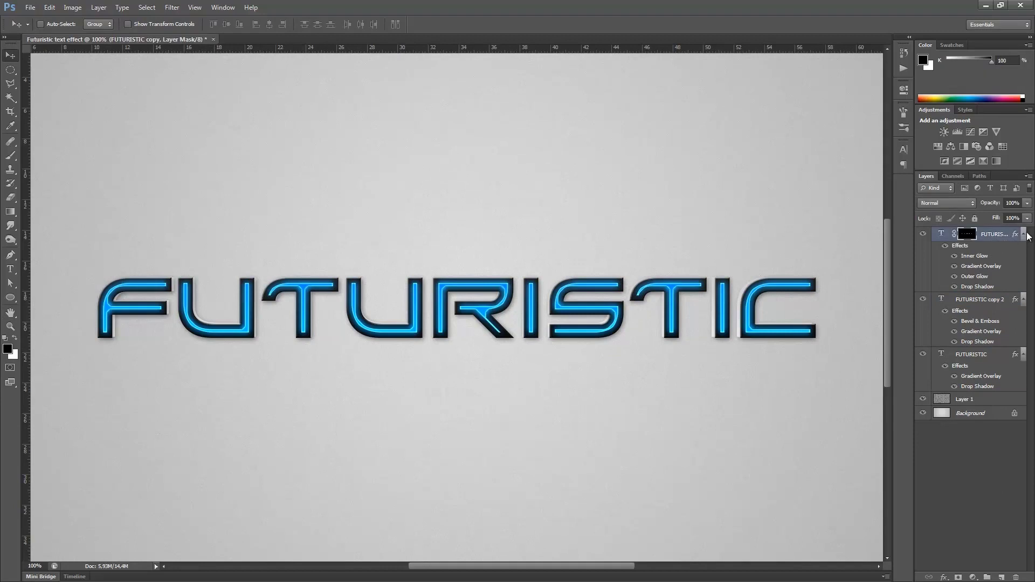
left_click(1024, 234)
left_click(1024, 248)
left_click(1024, 262)
left_click(991, 325)
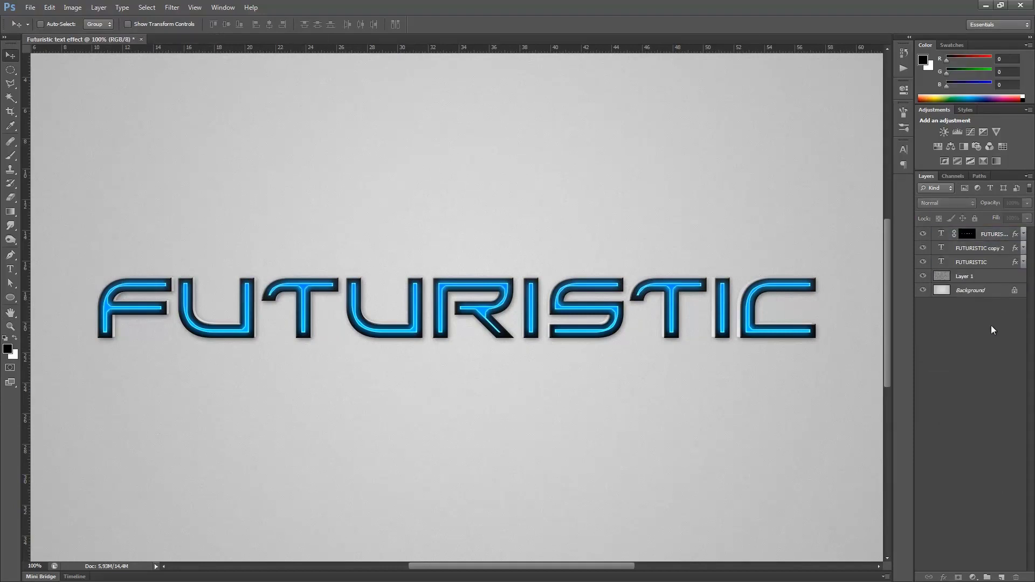
left_click(996, 238)
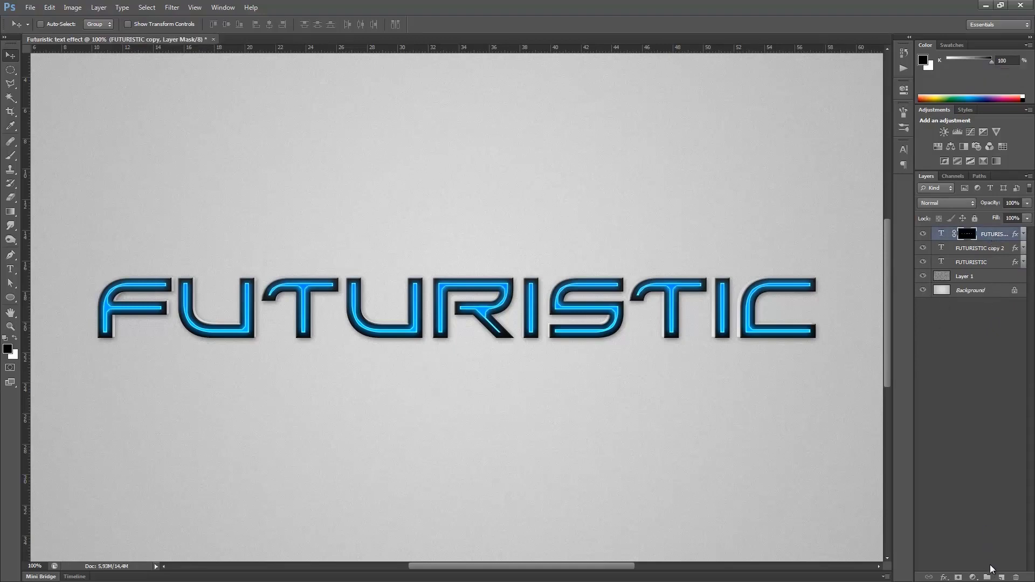
- Add a new empty layer named 'Glow light' above the text layers
left_click(1001, 577)
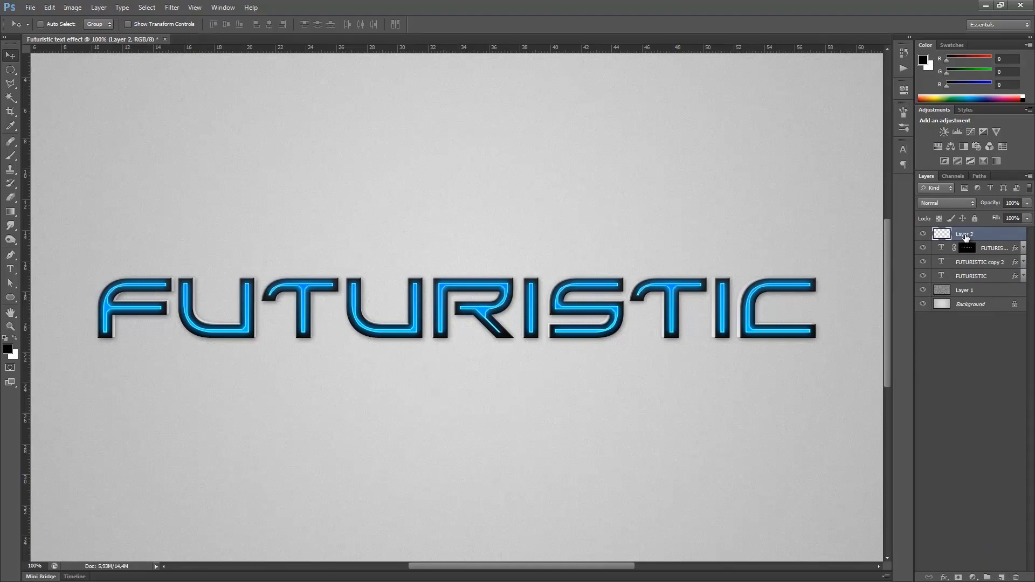
double_click(966, 235)
type("Glow light")
key("Return")
- Switch to the Brush tool and set a soft round brush, entering size 50
left_click(12, 157)
left_click(55, 24)
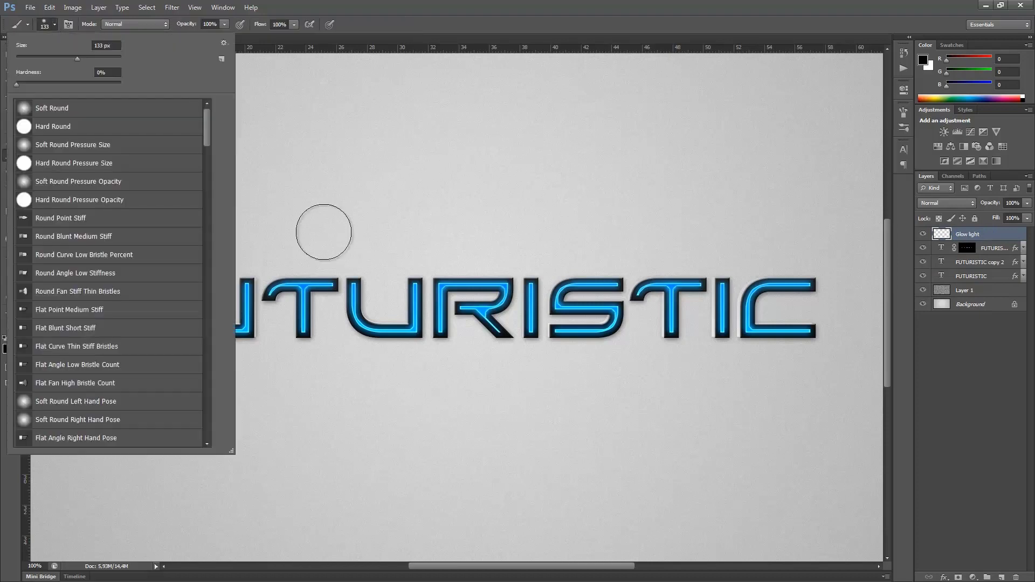
type("50")
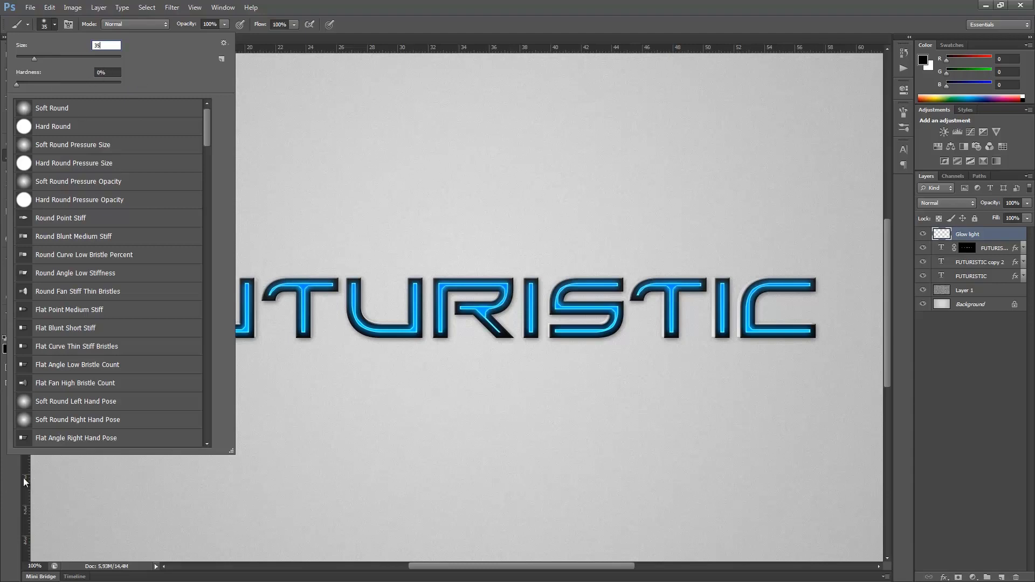
key("Return")
- Set the foreground colour to blue 005aff and the Glow light layer to Linear Dodge (Add)
left_click(8, 349)
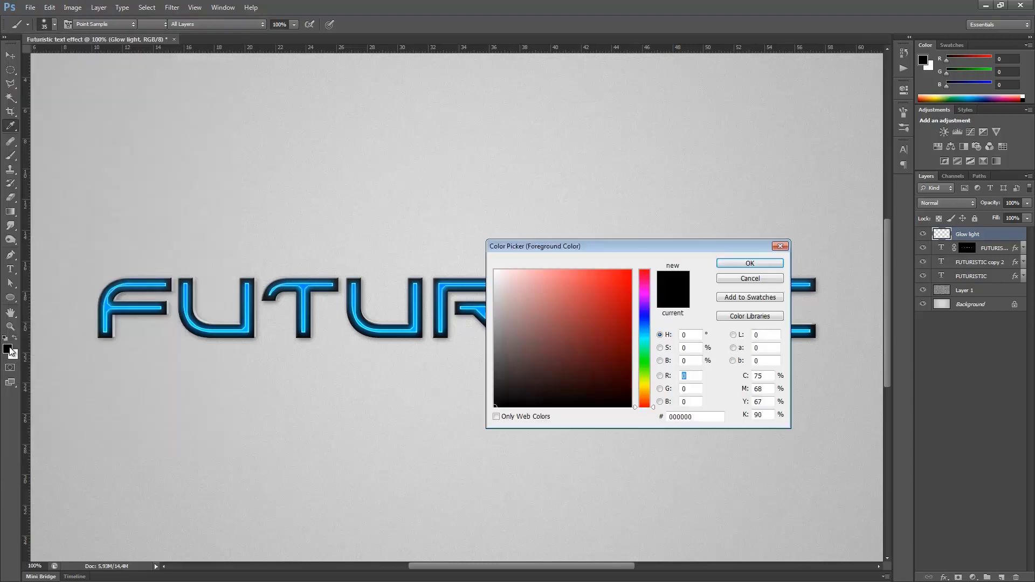
left_click(641, 335)
left_click(630, 270)
left_click(645, 322)
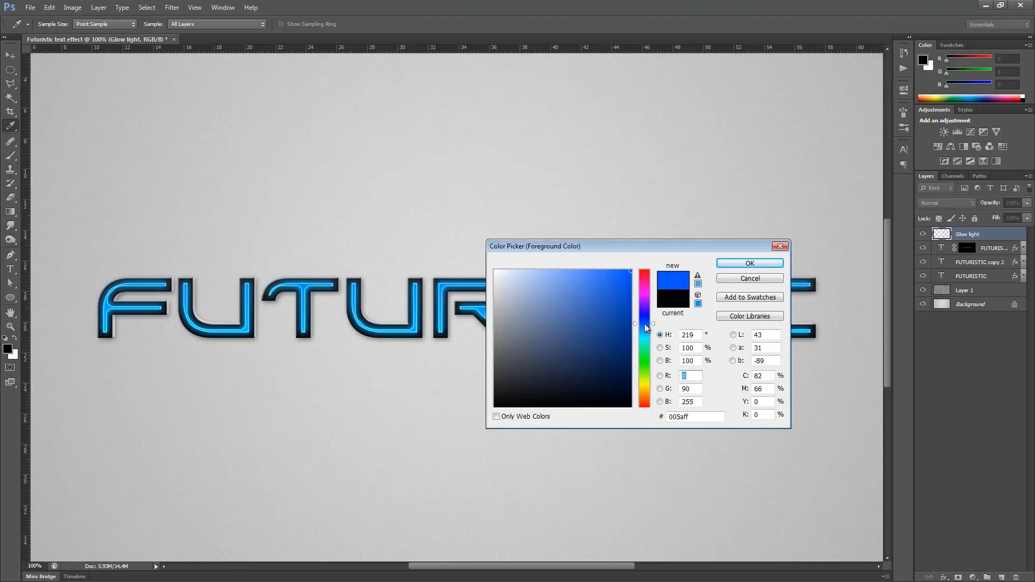
left_click(749, 263)
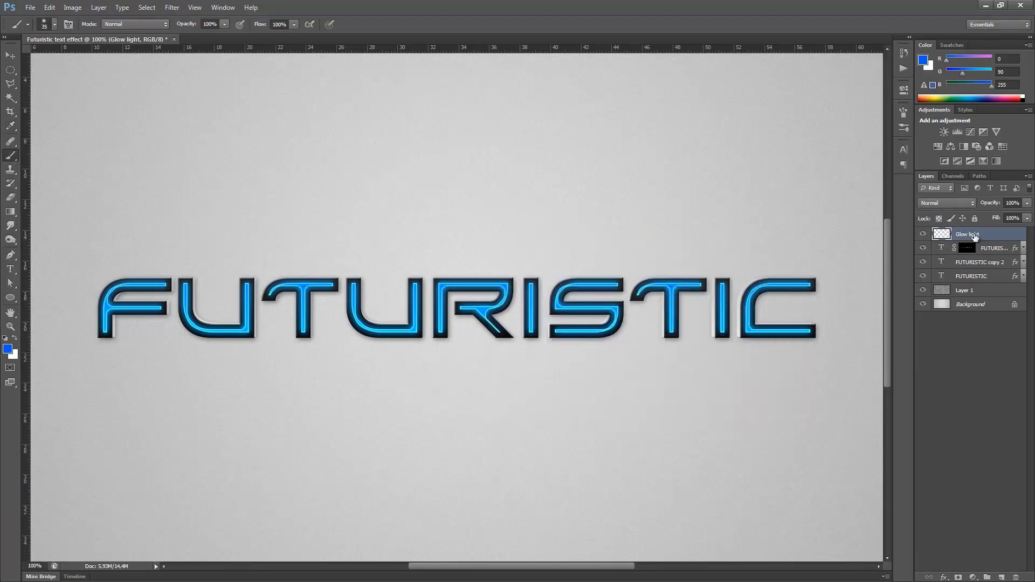
left_click(946, 202)
left_click(941, 318)
- Paint soft blue glow spots on the C, T, S, I, R and U letters
left_click(810, 282)
left_click(808, 333)
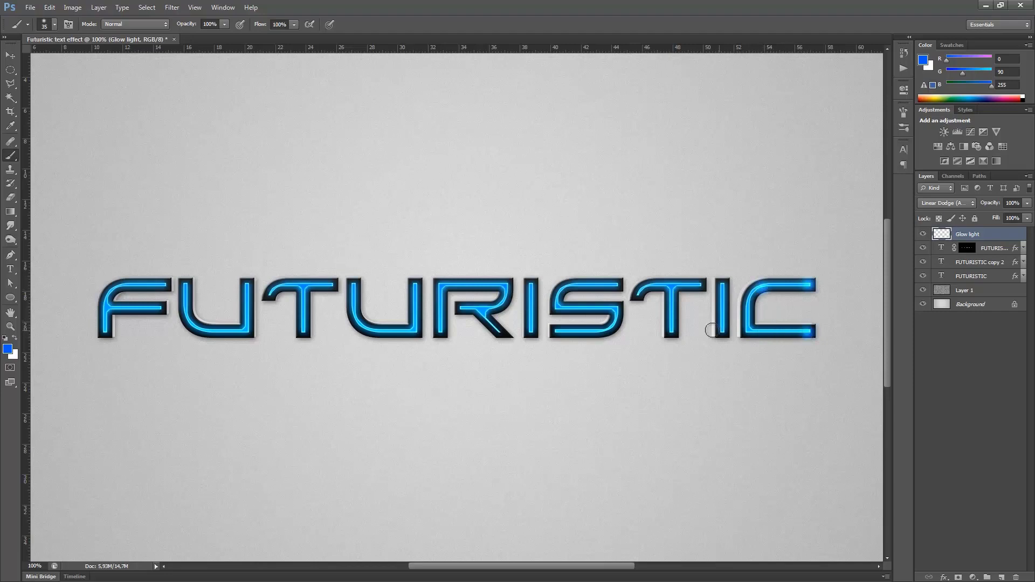
left_click(675, 322)
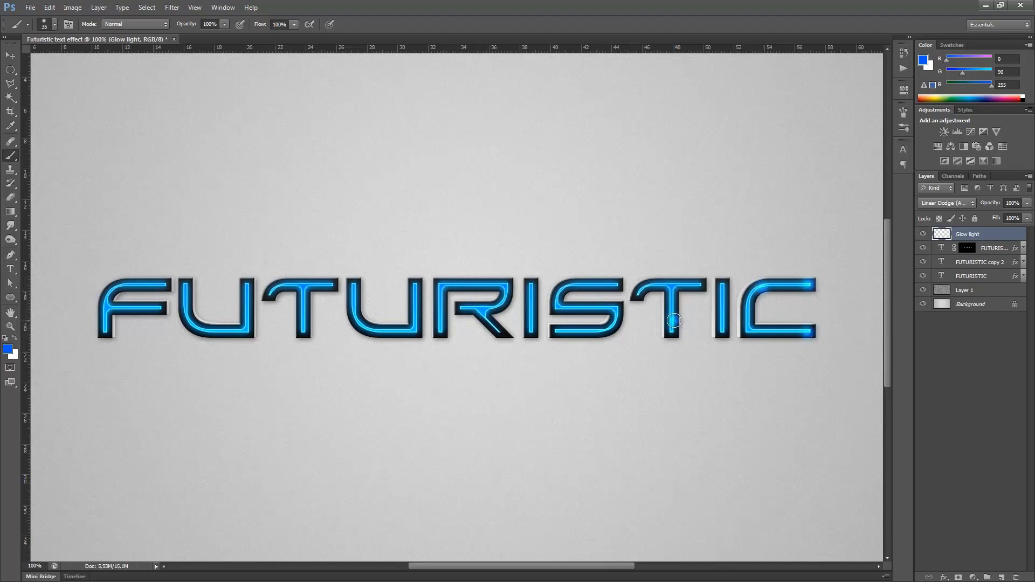
left_click(694, 284)
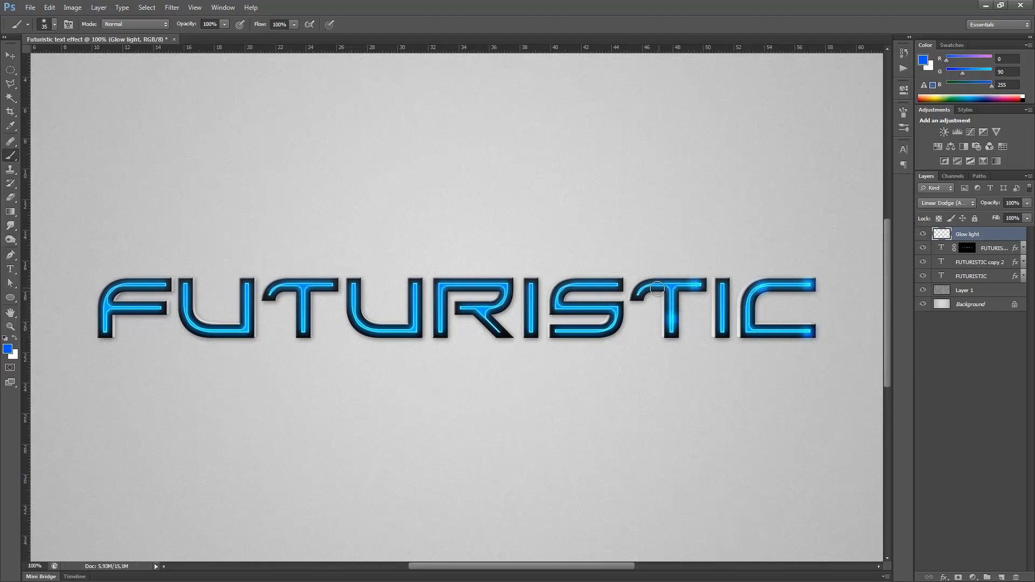
left_click(600, 303)
left_click(578, 284)
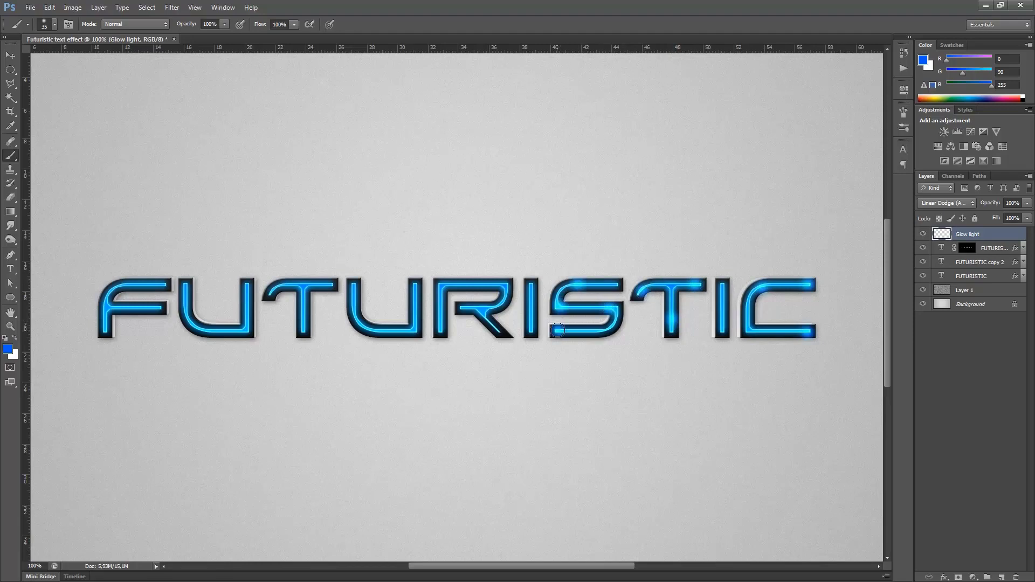
left_click(529, 318)
left_click(447, 291)
left_click(355, 330)
left_click(352, 286)
left_click(645, 285)
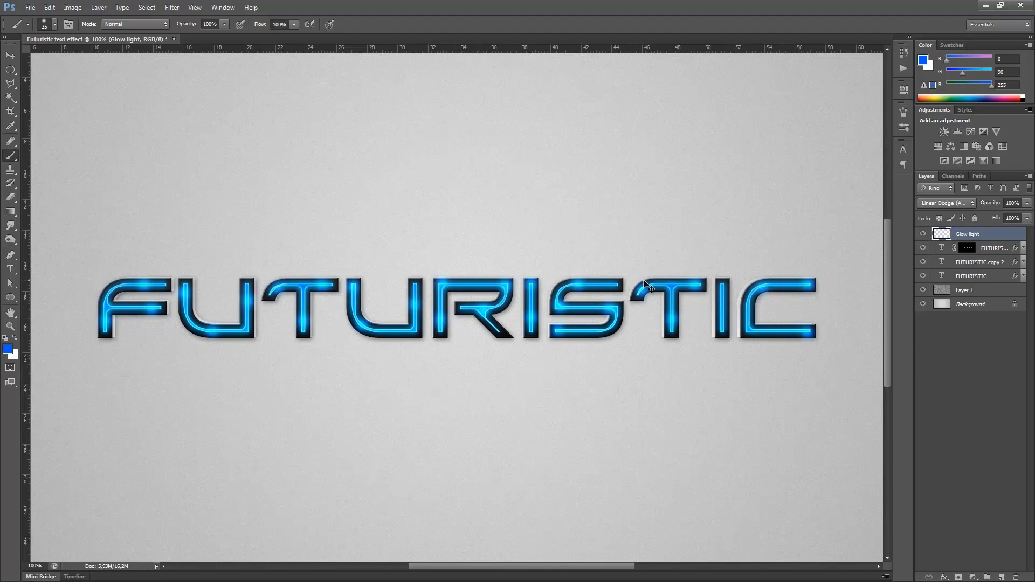
key("ctrl+minus")
key("v")
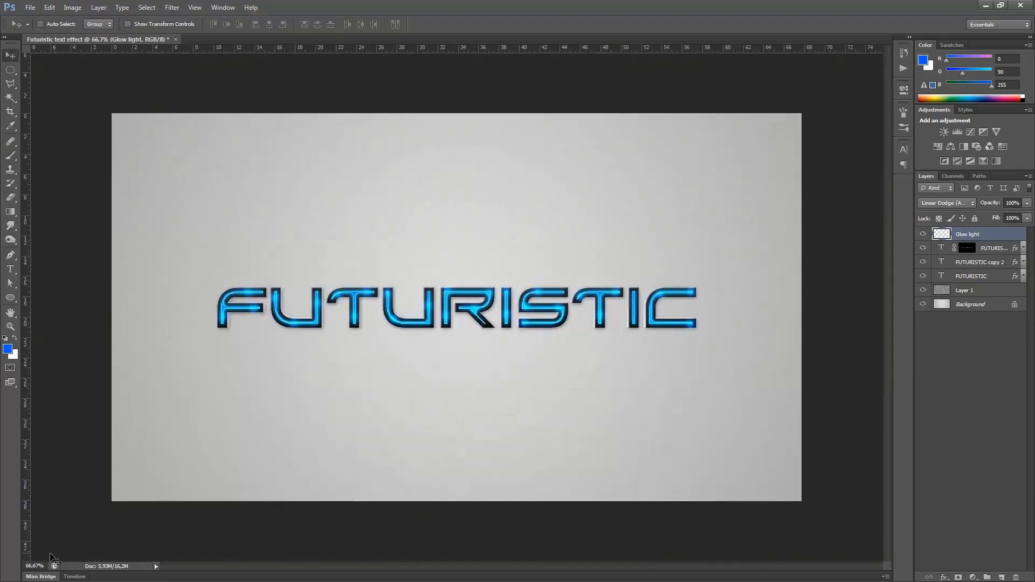
left_click(34, 566)
type("100")
key("Return")
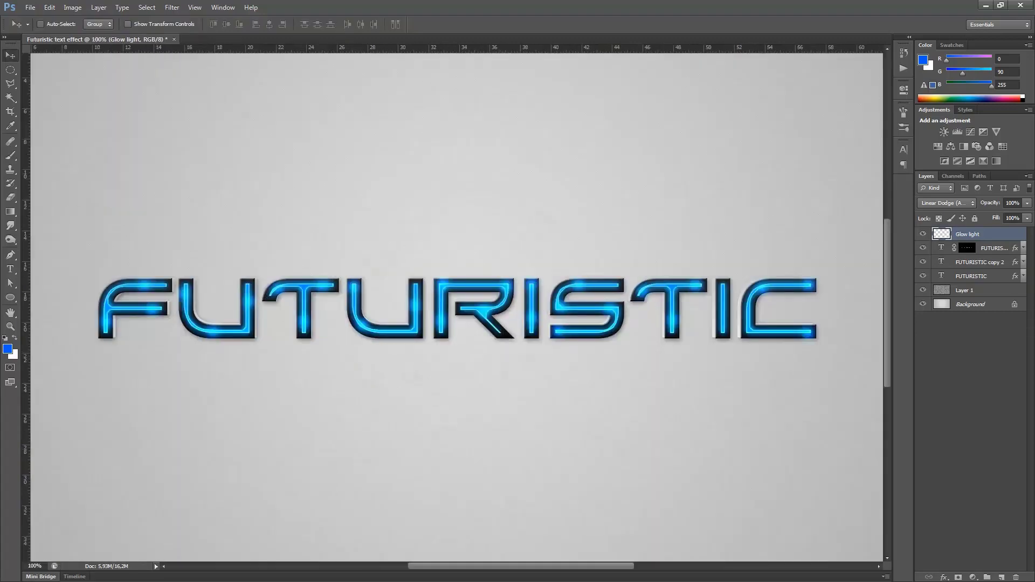